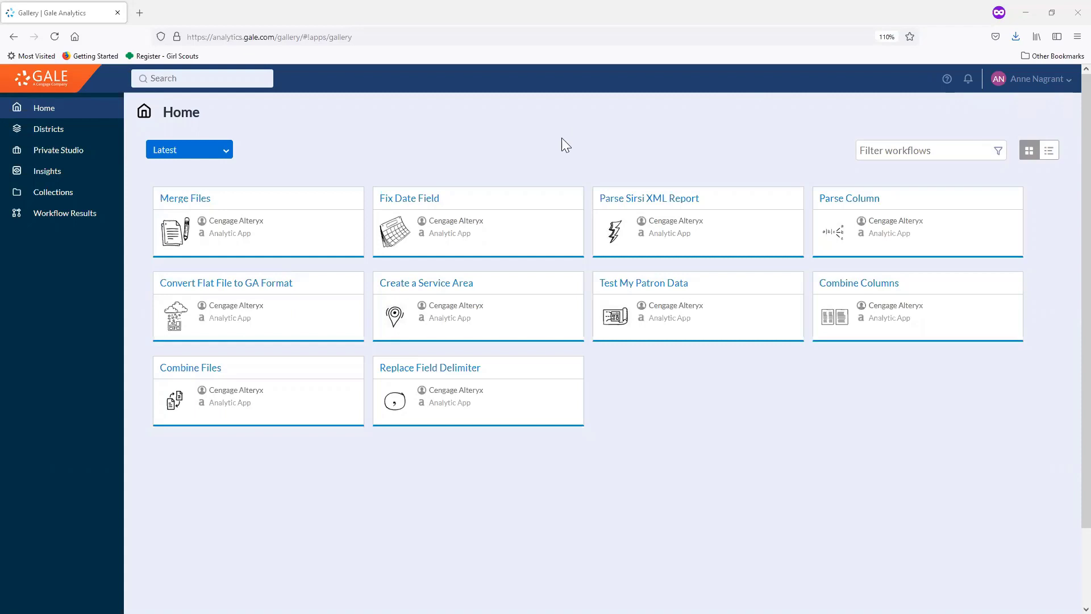
- Open the Create a Service Area workflow for a run and set its type to Single Service Area
{"action": "left_click", "coordinate": [450, 292]}
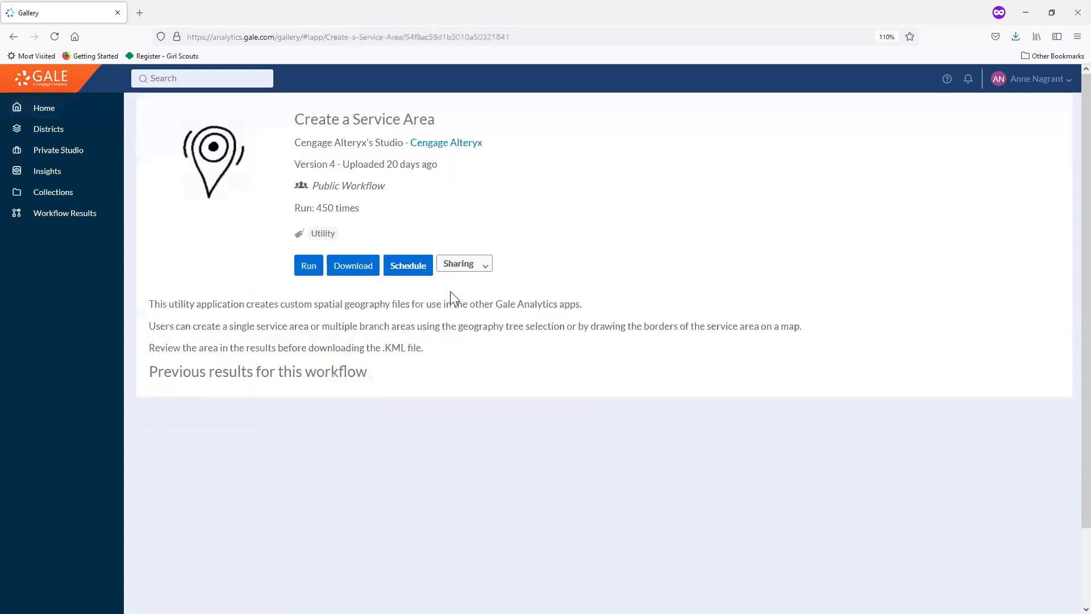
{"action": "left_click", "coordinate": [307, 309]}
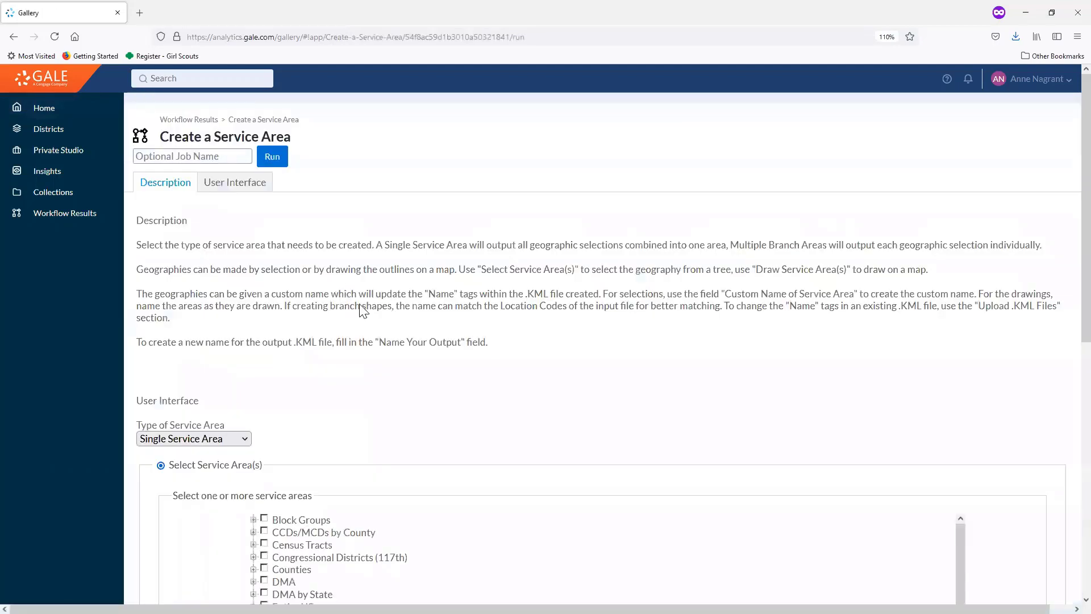
{"action": "scroll", "coordinate": [386, 298], "scroll_direction": "down", "scroll_amount": 1}
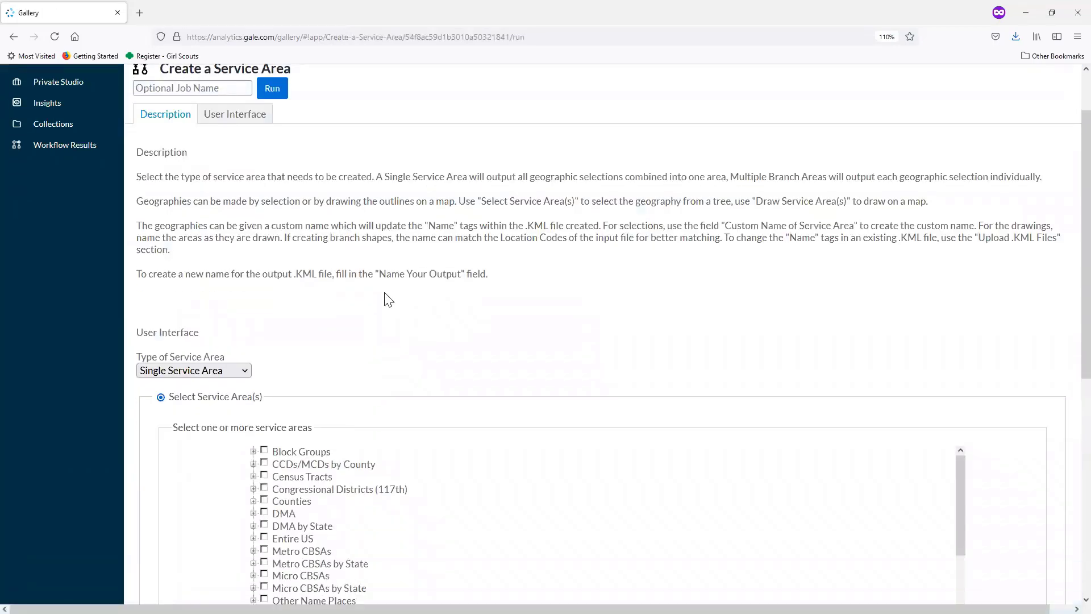
{"action": "scroll", "coordinate": [388, 299], "scroll_direction": "down", "scroll_amount": 1}
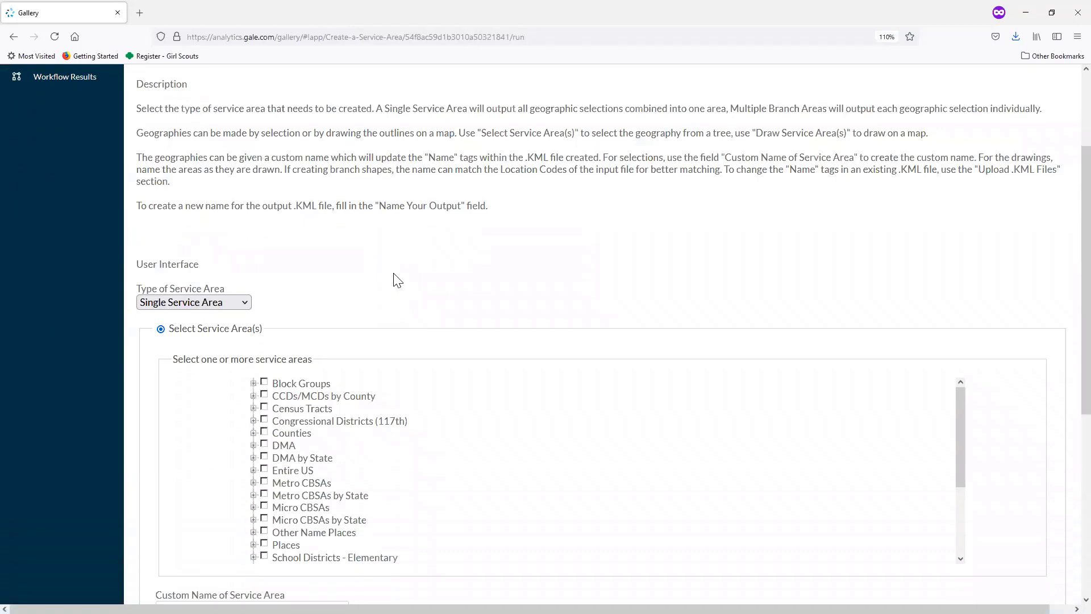
{"action": "left_click", "coordinate": [248, 301]}
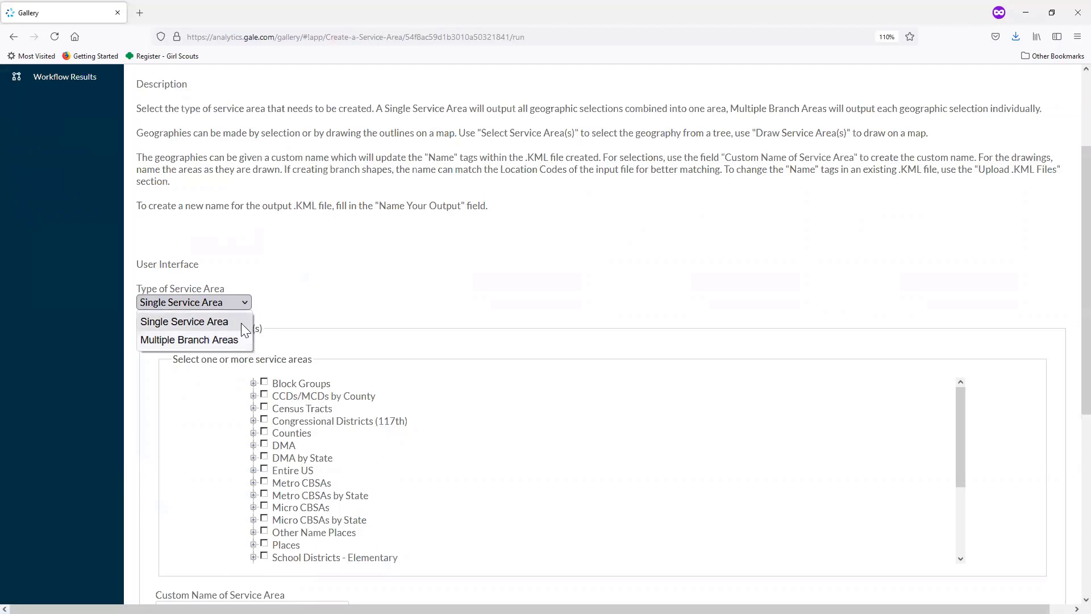
{"action": "left_click", "coordinate": [241, 323]}
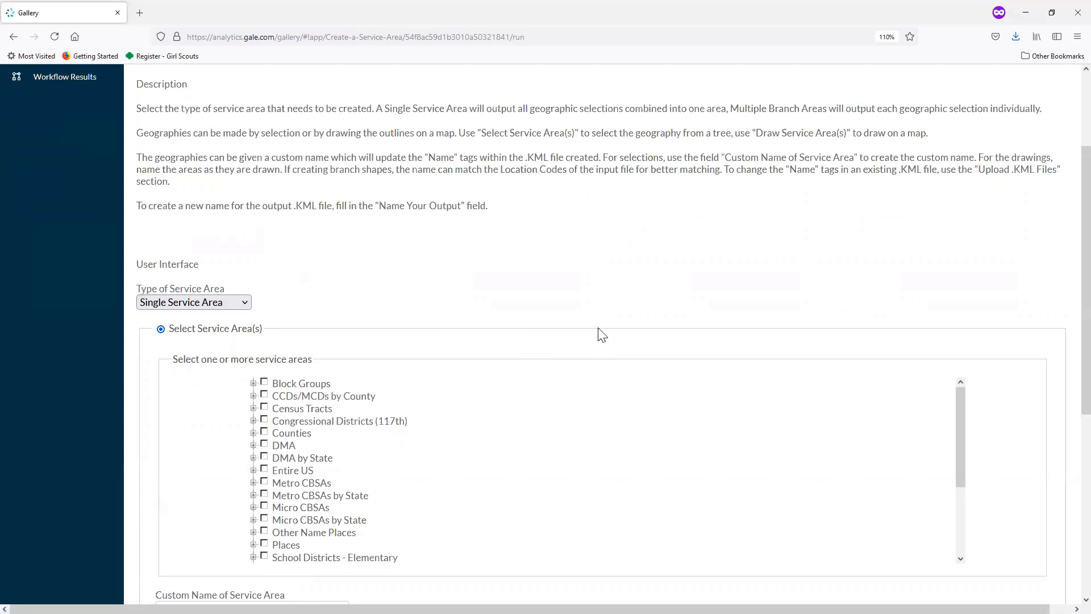
- Select ZIP codes 36003 Autaugaville and 36008 Booth under ZIP Codes by County, in Autauga, Alabama
{"action": "scroll", "coordinate": [517, 417], "scroll_direction": "down", "scroll_amount": 3}
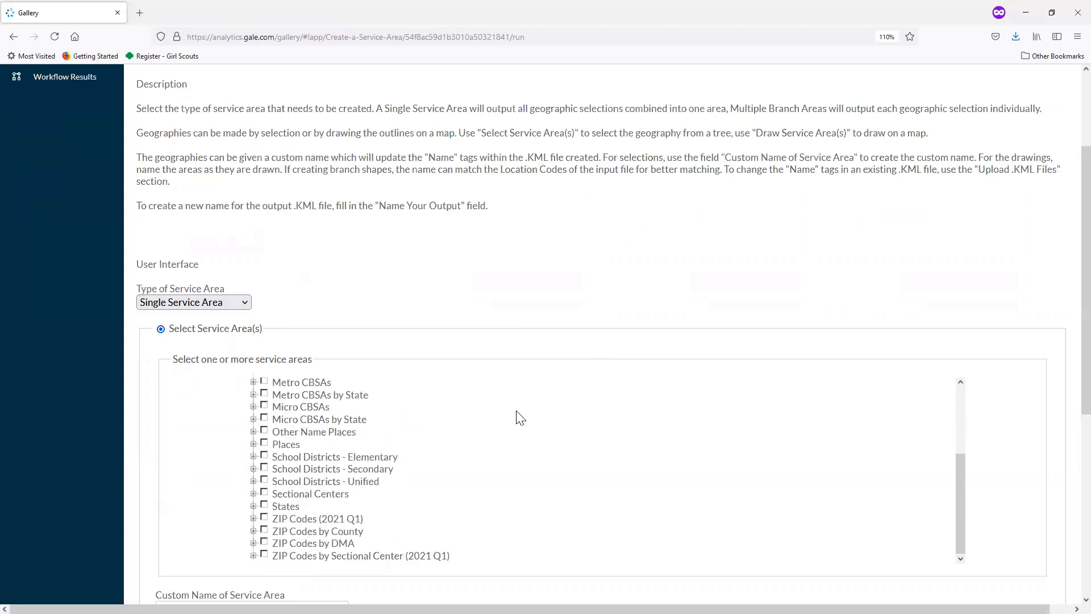
{"action": "scroll", "coordinate": [521, 418], "scroll_direction": "down", "scroll_amount": 2}
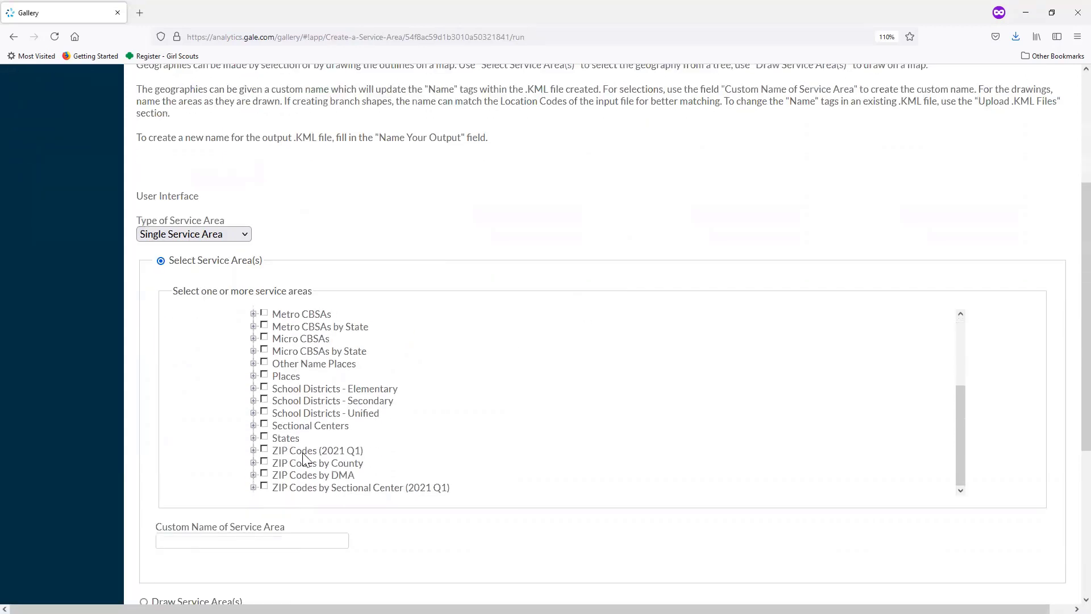
{"action": "left_click", "coordinate": [254, 462]}
{"action": "scroll", "coordinate": [263, 371], "scroll_direction": "down", "scroll_amount": 4}
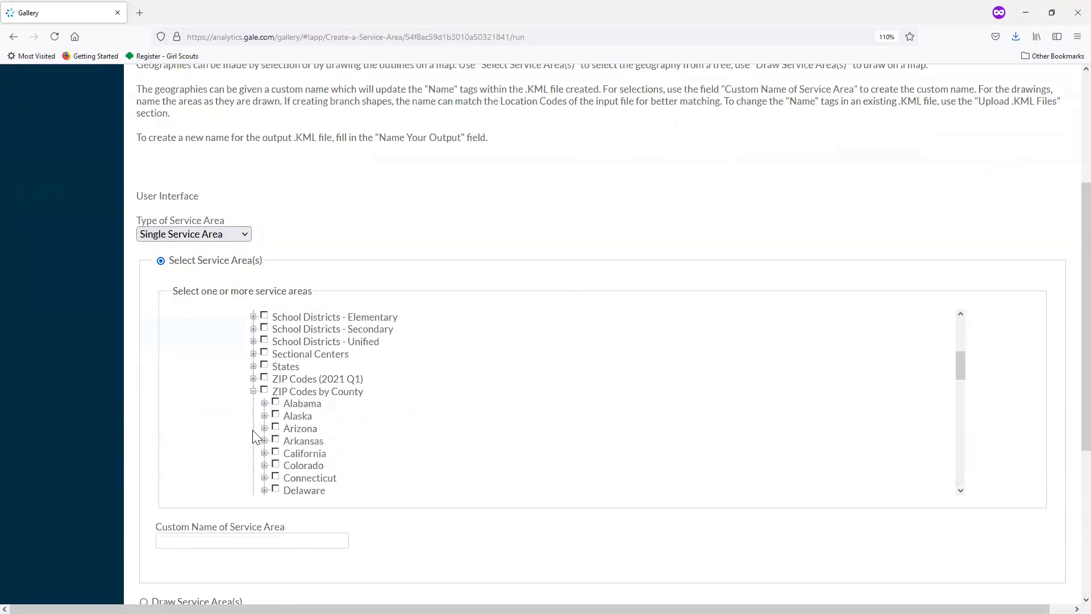
{"action": "left_click", "coordinate": [265, 331]}
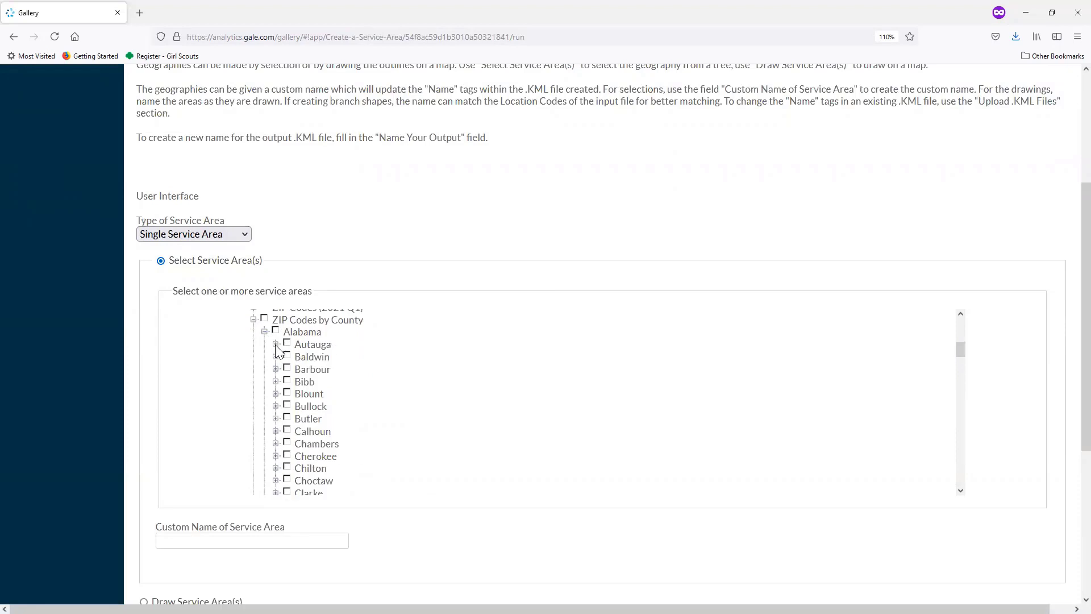
{"action": "left_click", "coordinate": [276, 344]}
{"action": "left_click", "coordinate": [297, 356]}
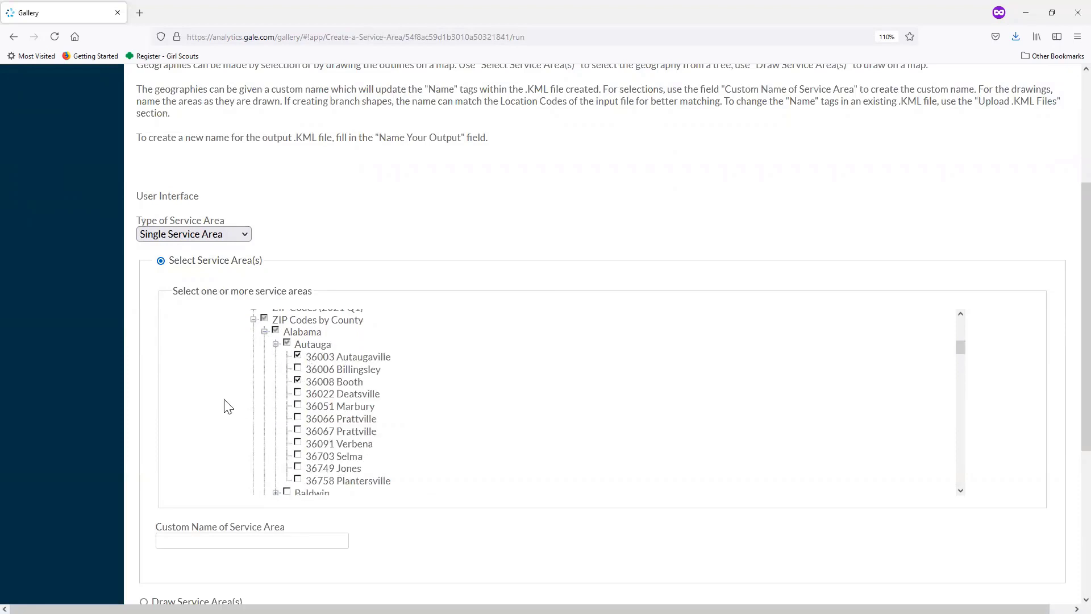
- Name the service area "2 zip codes" and the output "Service Area 2 zip codes", and run the workflow
{"action": "scroll", "coordinate": [225, 402], "scroll_direction": "down", "scroll_amount": 3}
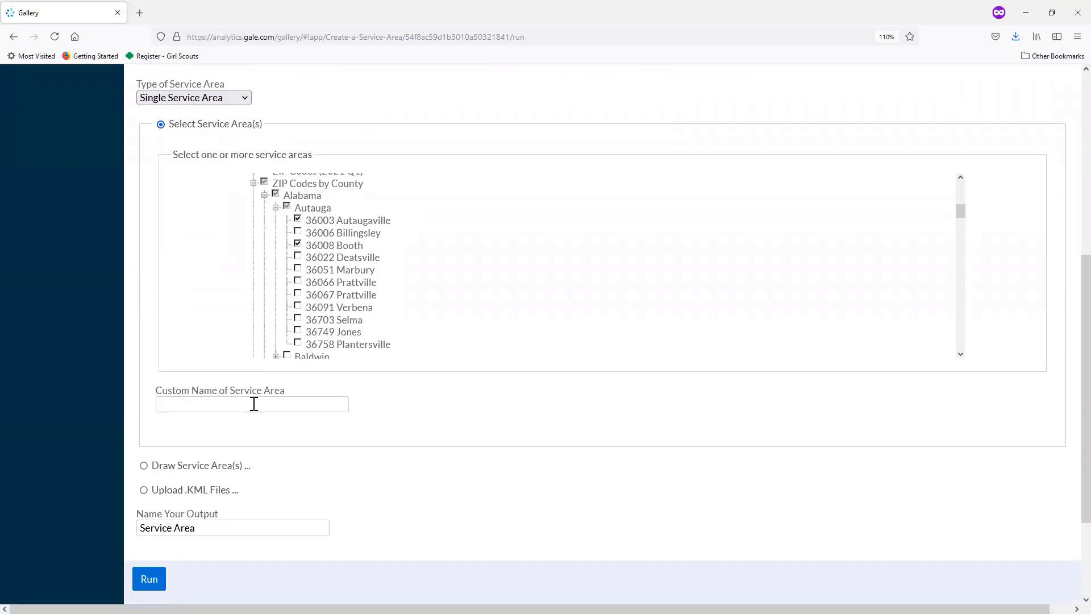
{"action": "left_click", "coordinate": [254, 404]}
{"action": "type", "text": "2 zip codes 2 zip codes"}
{"action": "left_click", "coordinate": [143, 577]}
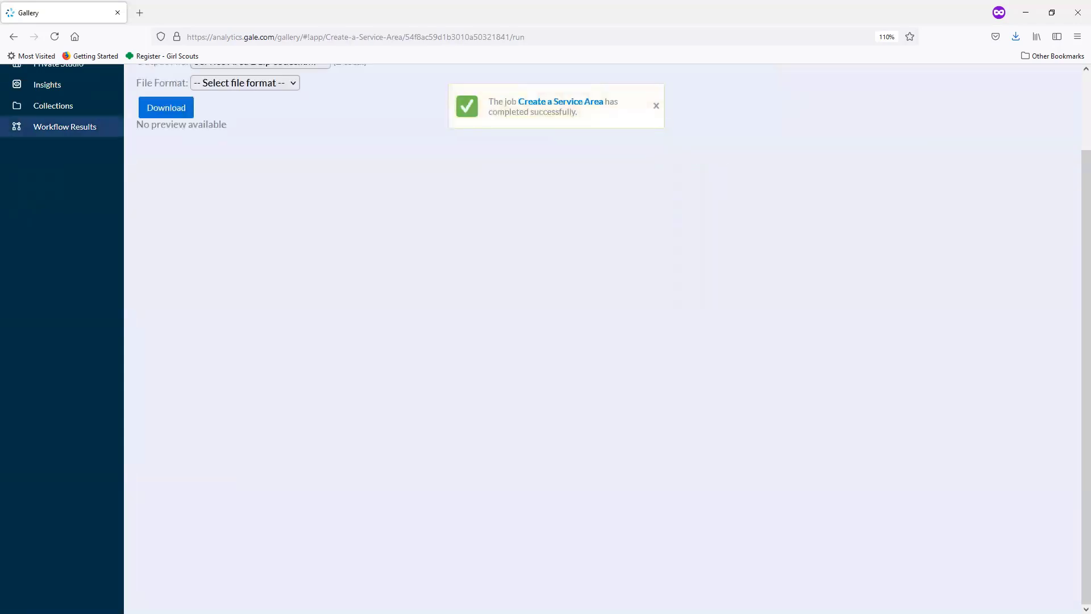
- Display the Service Area Maps.pcxml output and review the mapped service area
{"action": "key", "text": "alt"}
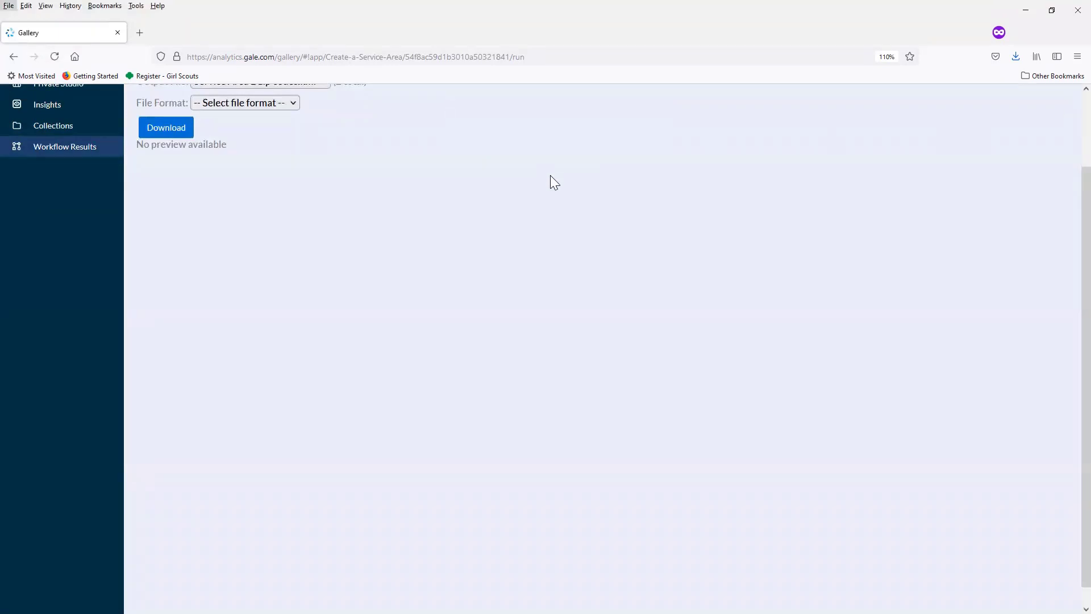
{"action": "scroll", "coordinate": [550, 175], "scroll_direction": "up", "scroll_amount": 3}
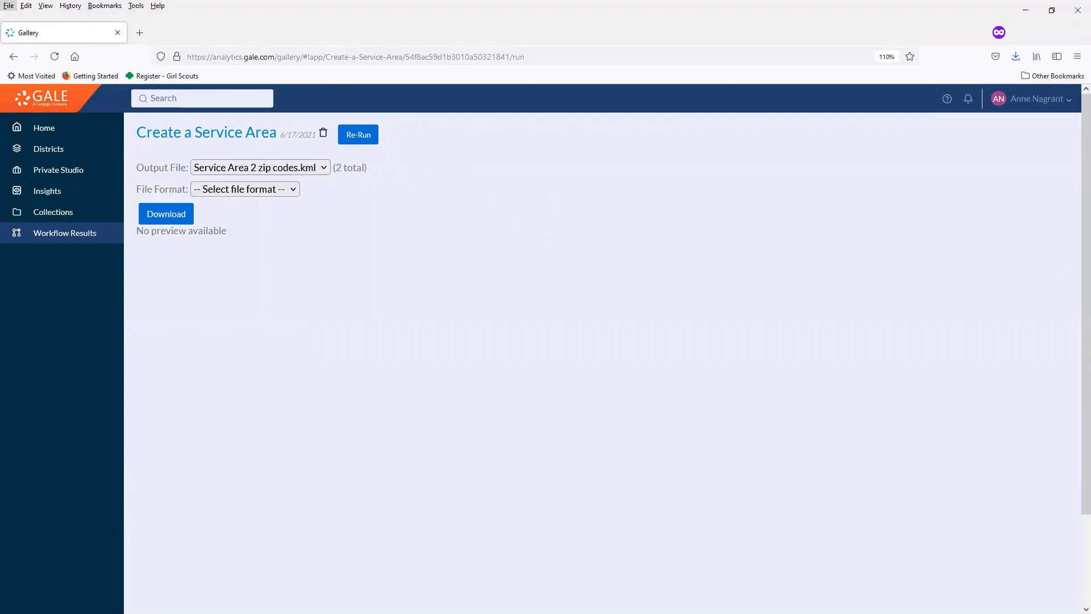
{"action": "left_click", "coordinate": [321, 169]}
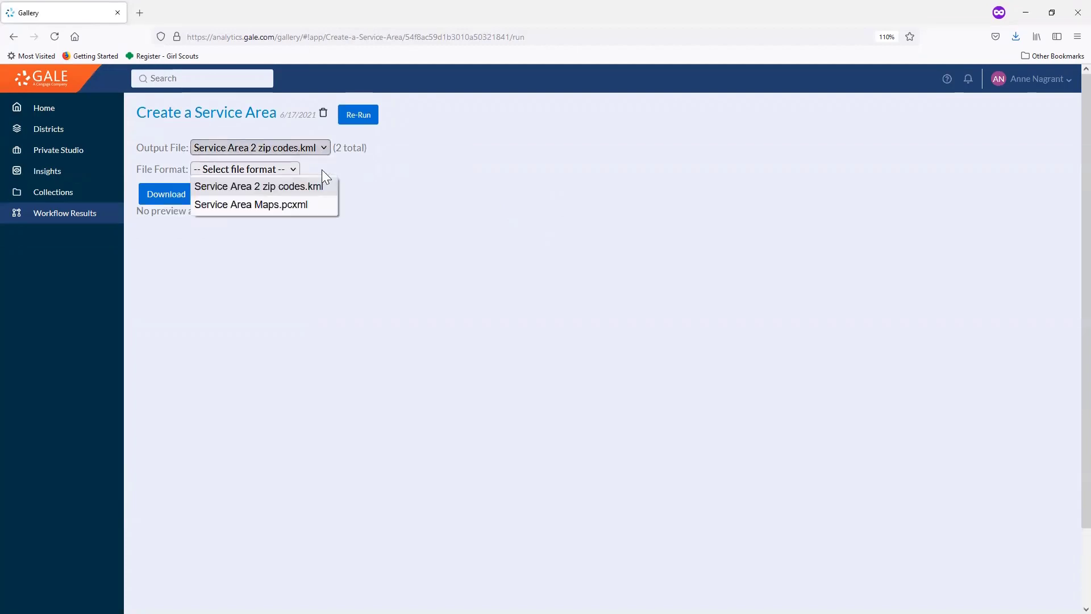
{"action": "left_click", "coordinate": [314, 205]}
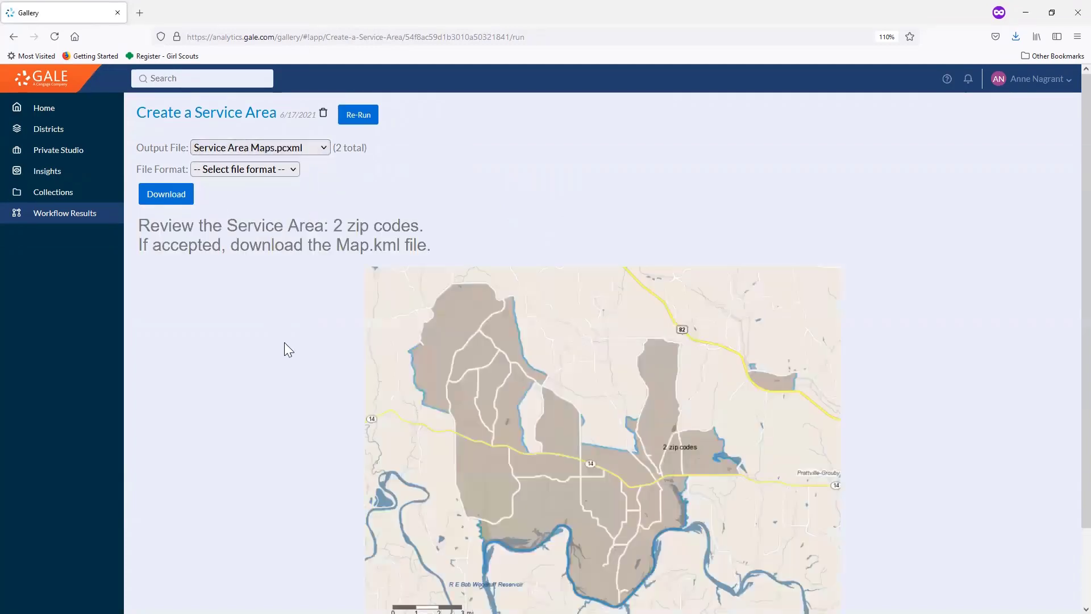
{"action": "scroll", "coordinate": [284, 342], "scroll_direction": "down", "scroll_amount": 2}
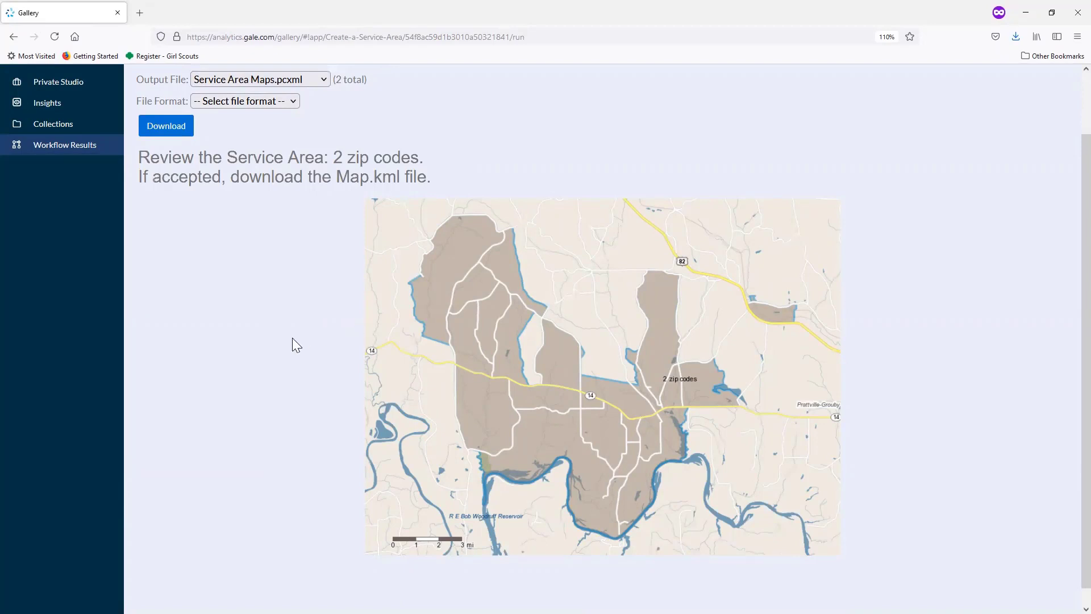
{"action": "scroll", "coordinate": [293, 338], "scroll_direction": "up", "scroll_amount": 2}
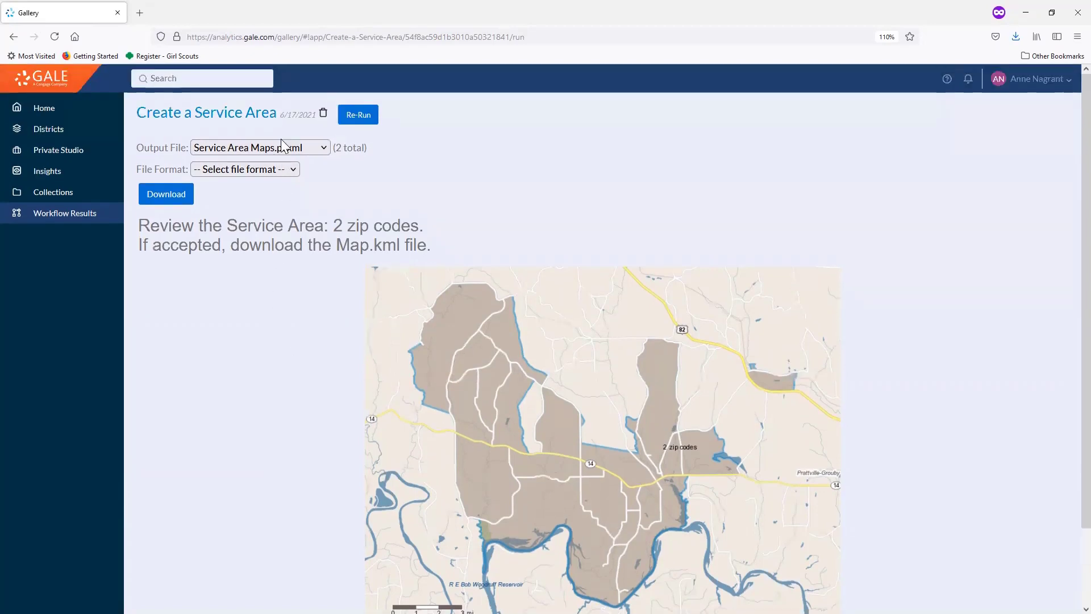
- Download the output file Service Area 2 zip codes.kml in kml format, saving it as a file
{"action": "left_click", "coordinate": [324, 150]}
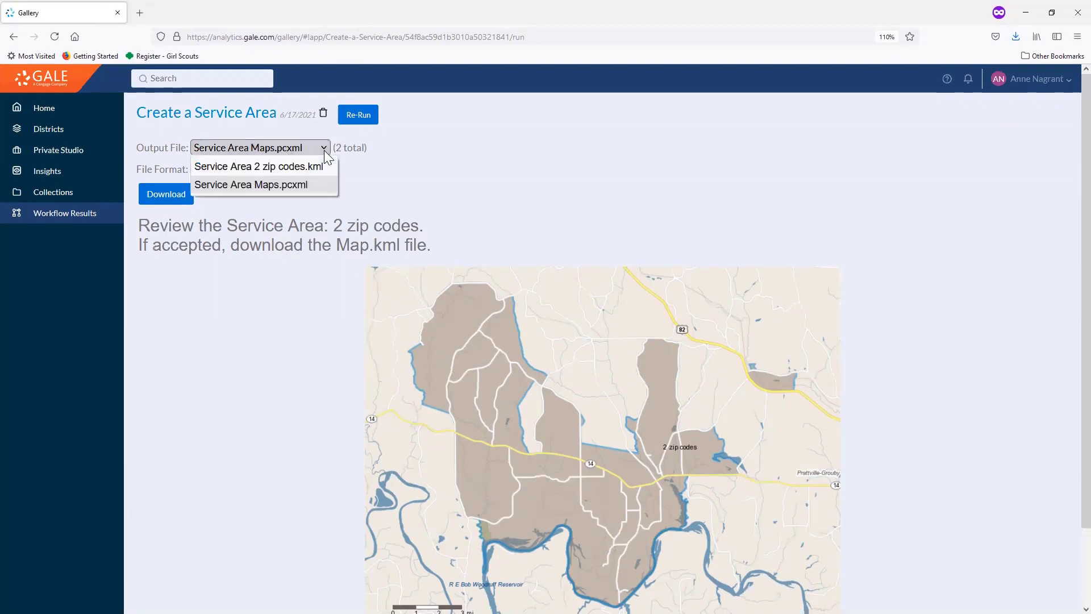
{"action": "left_click", "coordinate": [287, 167]}
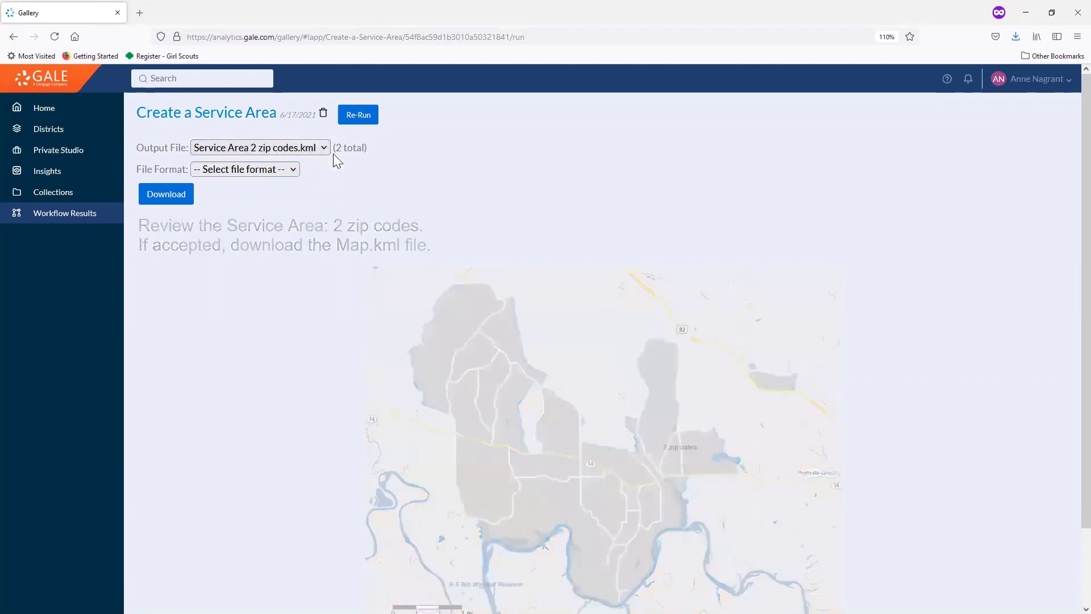
{"action": "left_click", "coordinate": [294, 170]}
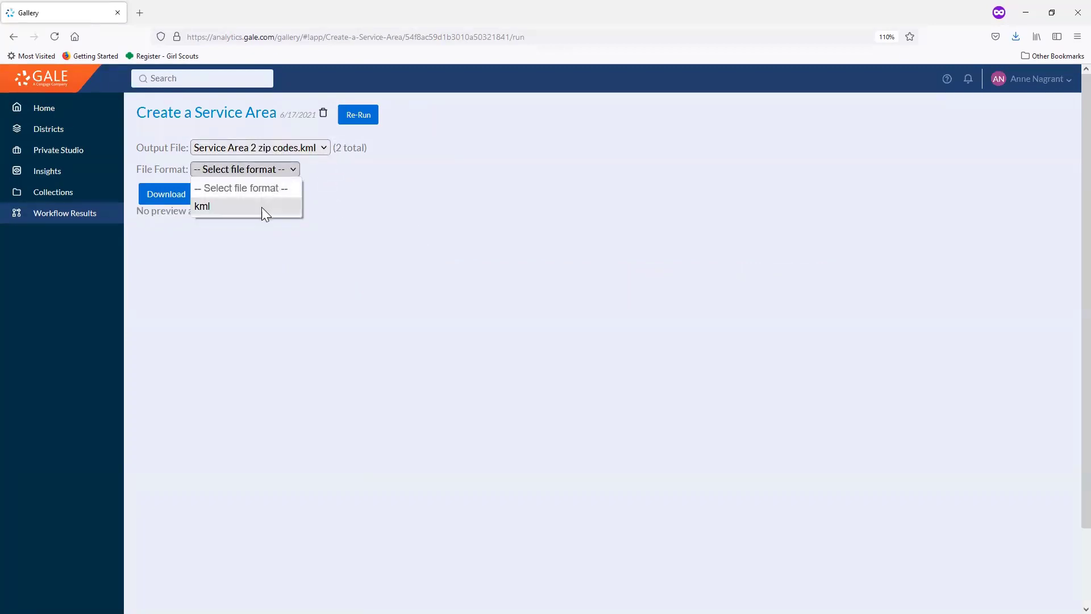
{"action": "left_click", "coordinate": [262, 208]}
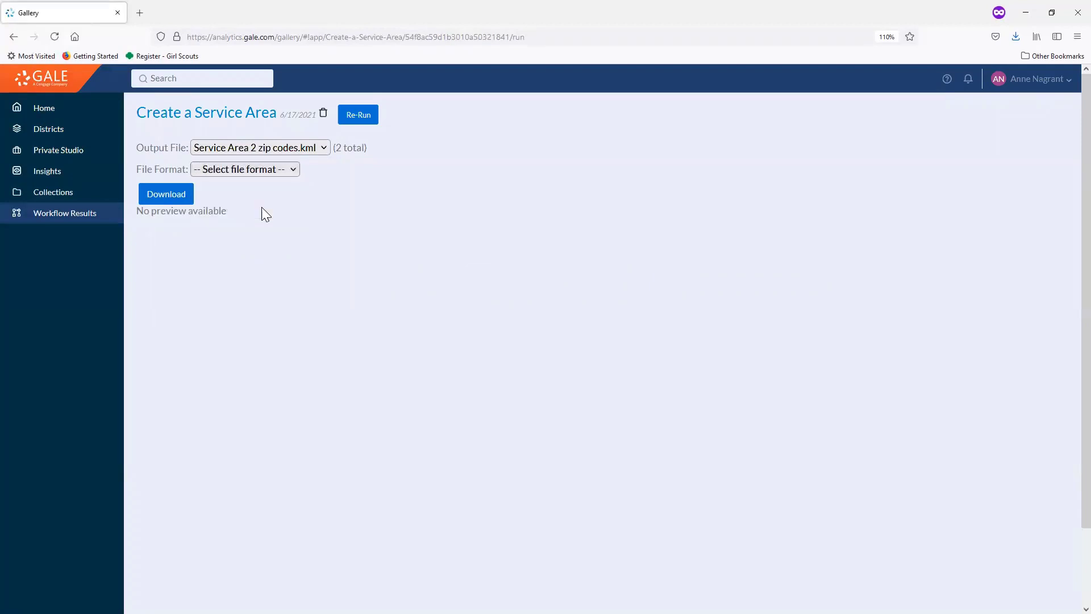
{"action": "left_click", "coordinate": [179, 203]}
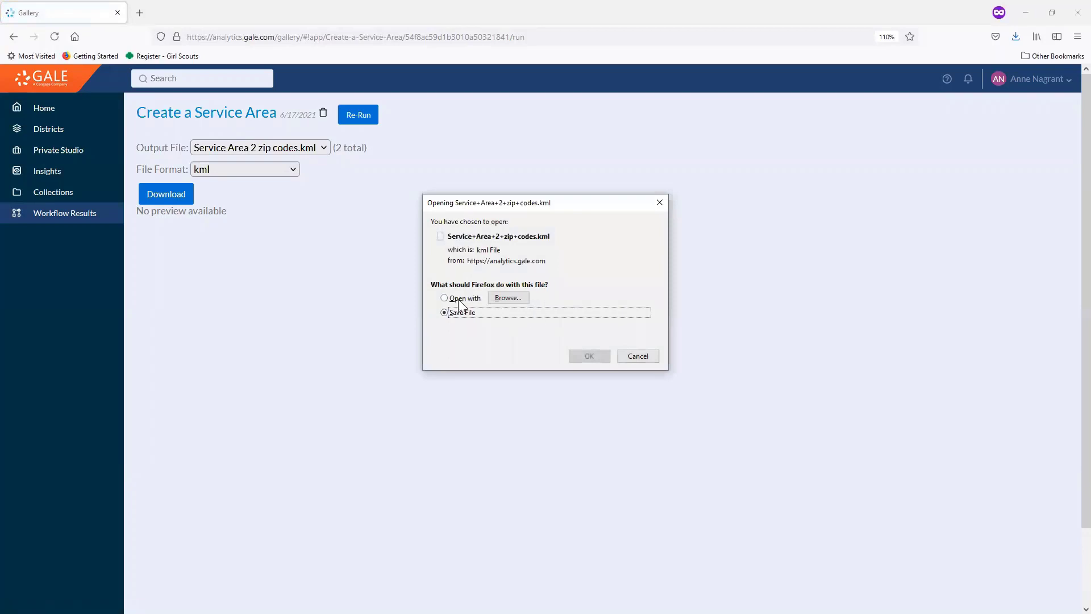
{"action": "left_click", "coordinate": [455, 312]}
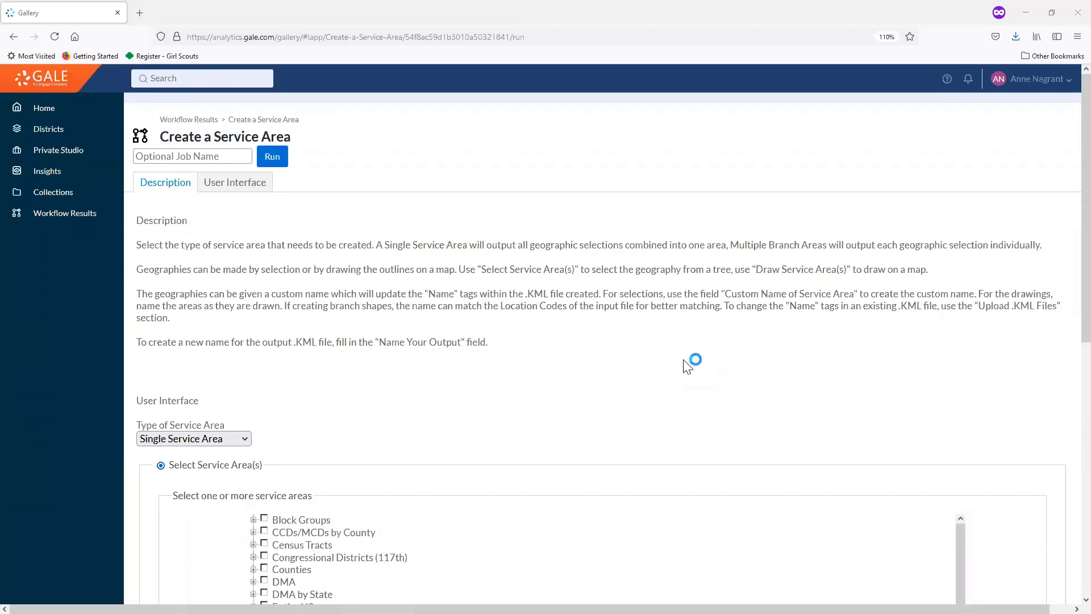
- In a new Create a Service Area run, choose to define the single service area with Draw Service Area(s)
{"action": "scroll", "coordinate": [688, 367], "scroll_direction": "down", "scroll_amount": 2}
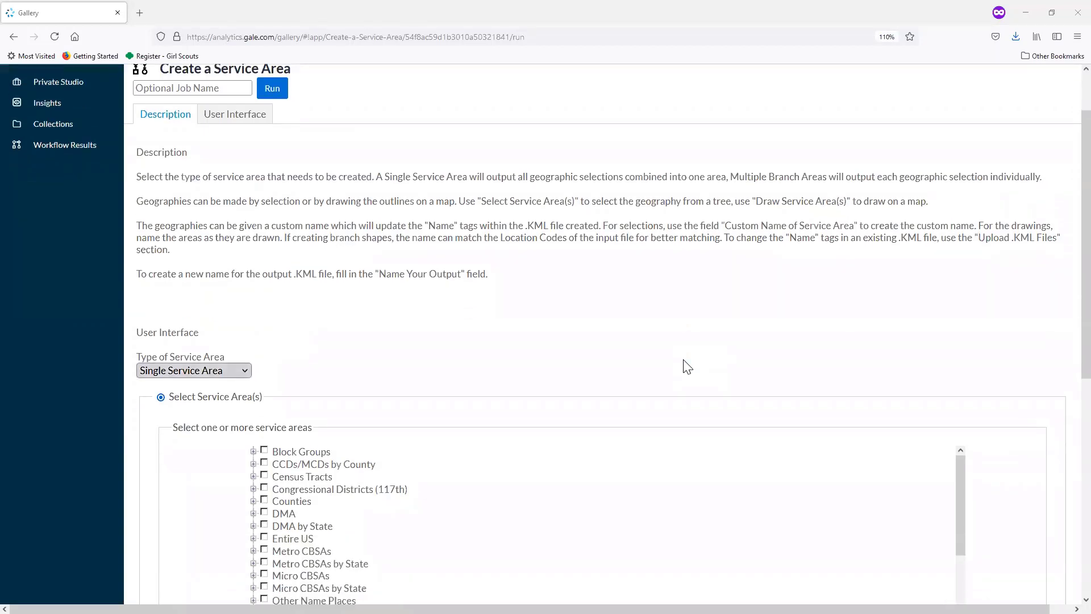
{"action": "scroll", "coordinate": [688, 366], "scroll_direction": "down", "scroll_amount": 6}
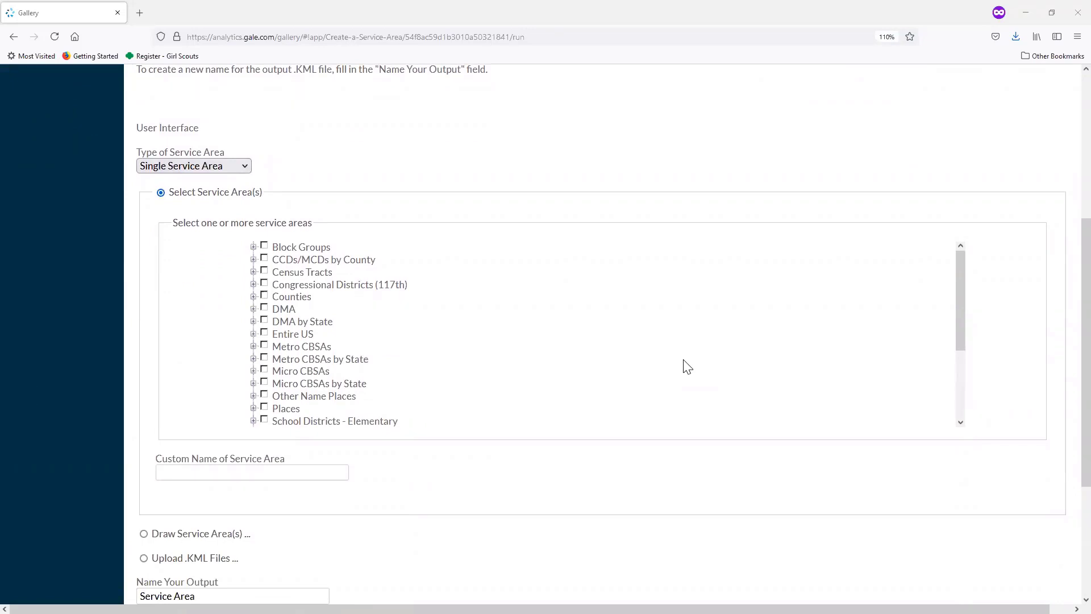
{"action": "scroll", "coordinate": [687, 366], "scroll_direction": "down", "scroll_amount": 4}
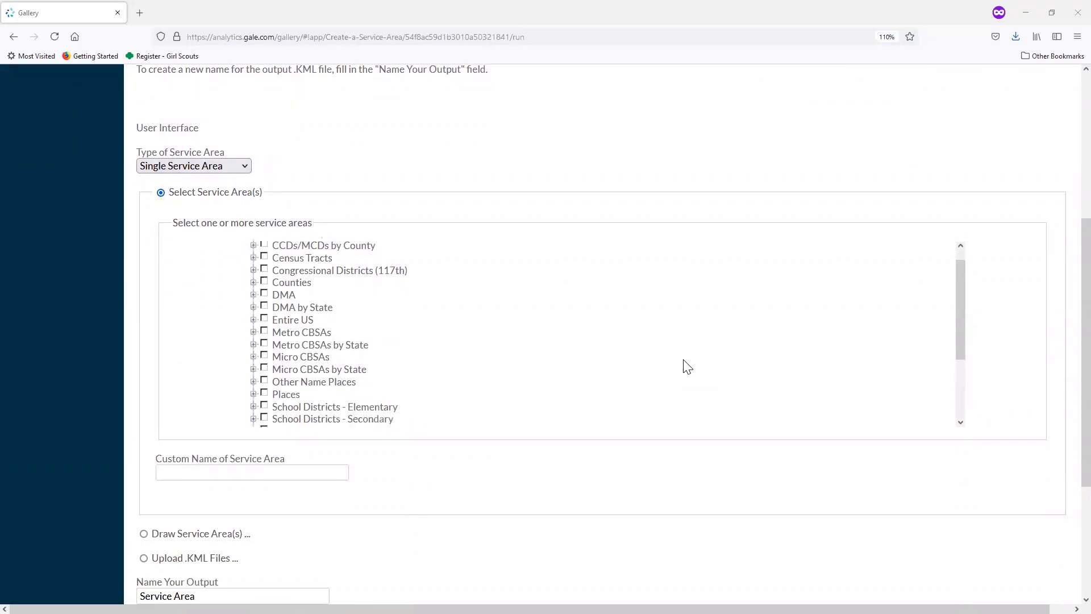
{"action": "left_click", "coordinate": [144, 534]}
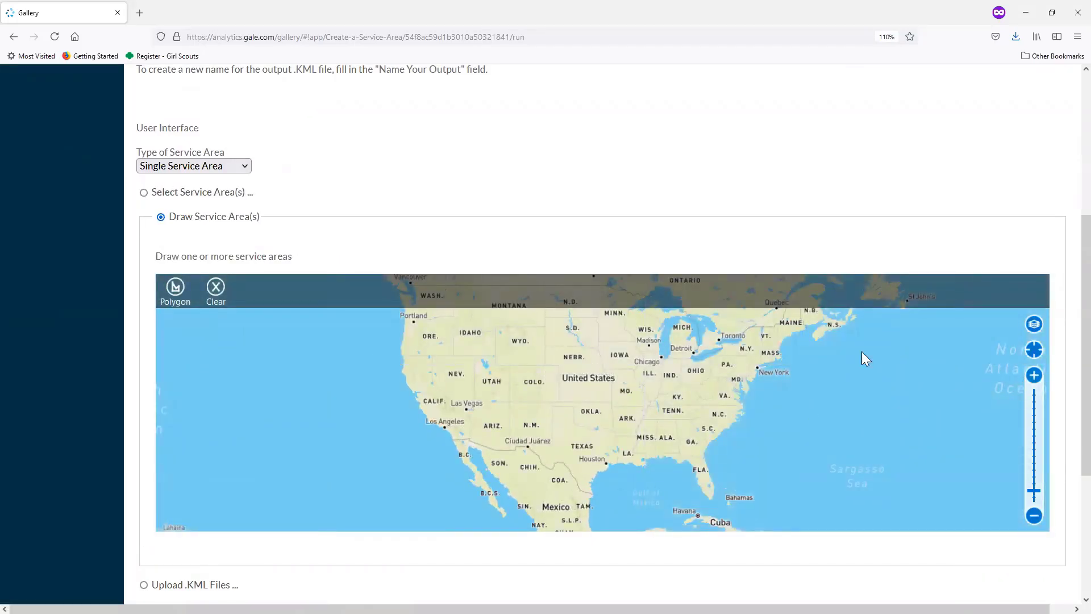
- Start a service area polygon in central Illinois at Bloomington, tracing Interstate 55 southwest to the junction just northwest of Lincoln
{"action": "left_click_drag", "start_coordinate": [861, 352], "coordinate": [817, 383]}
{"action": "left_click", "coordinate": [1037, 378]}
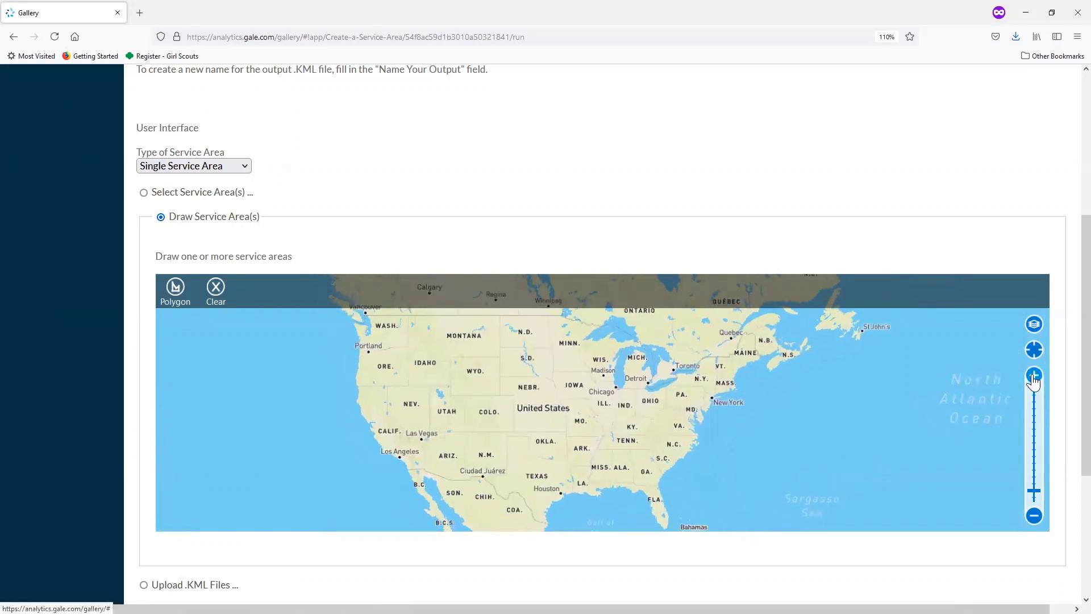
{"action": "left_click", "coordinate": [1035, 380]}
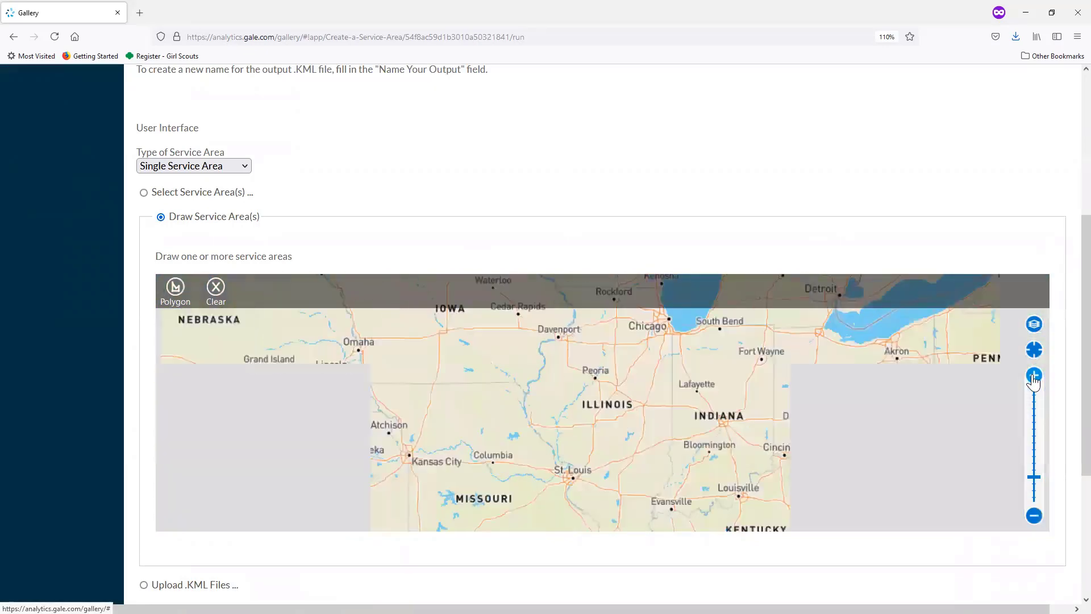
{"action": "left_click", "coordinate": [1034, 376]}
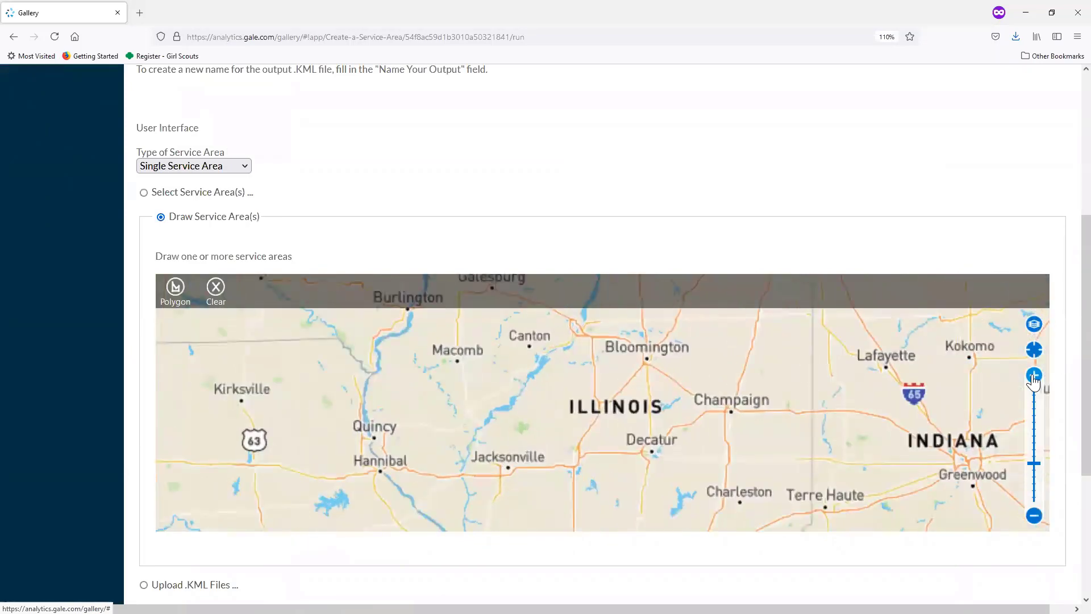
{"action": "left_click", "coordinate": [1034, 376]}
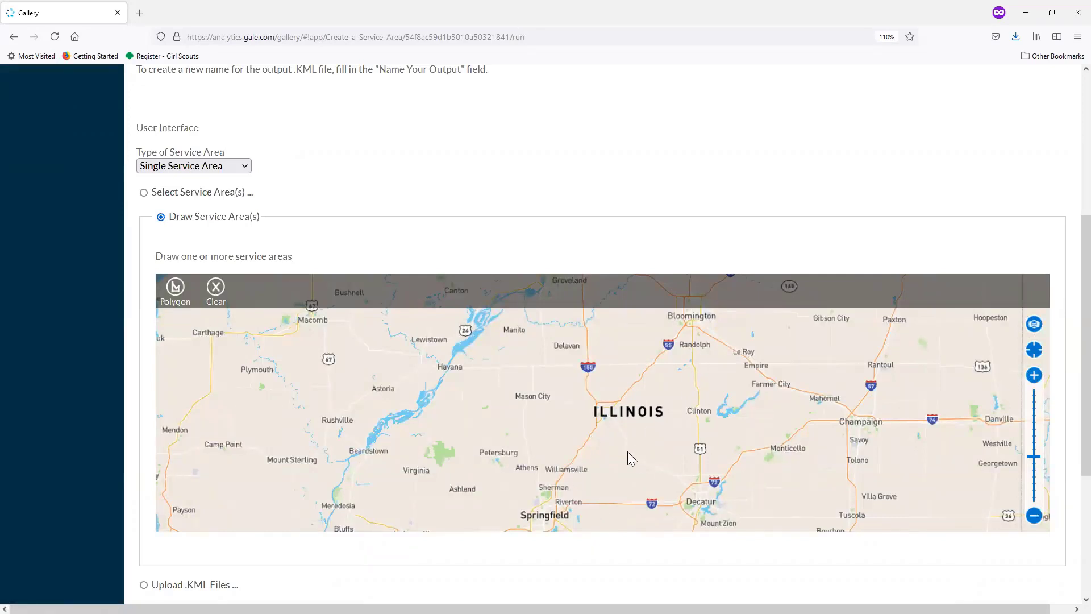
{"action": "left_click", "coordinate": [176, 291]}
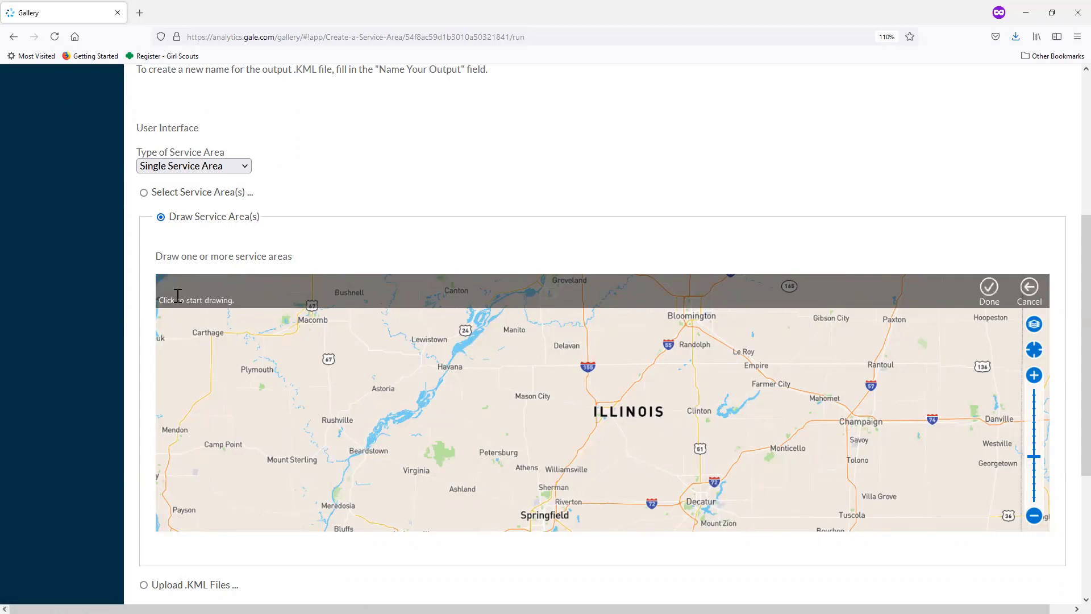
{"action": "left_click", "coordinate": [687, 326]}
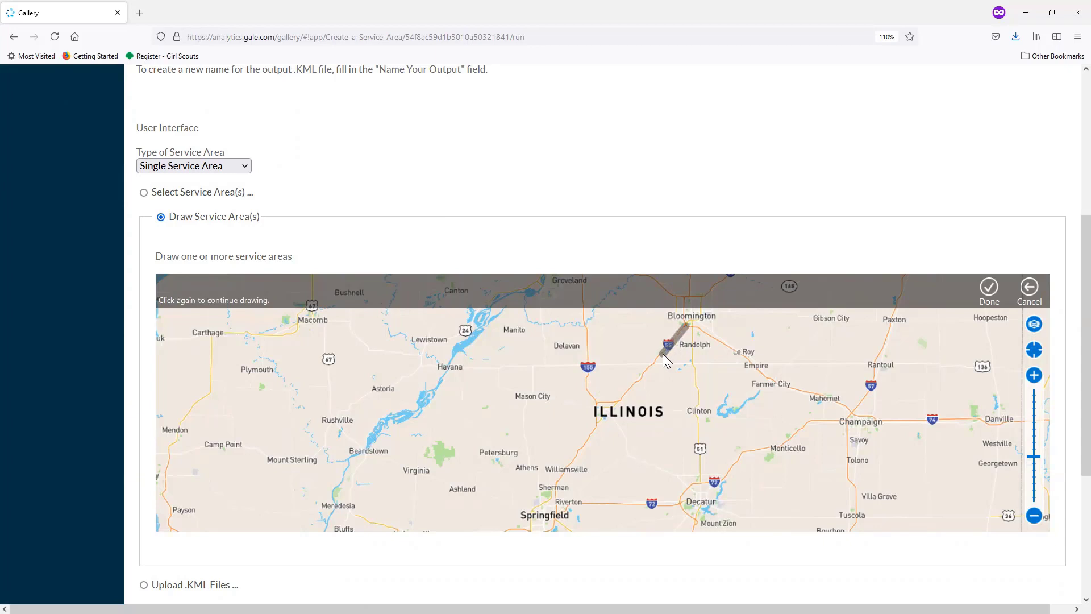
{"action": "left_click", "coordinate": [651, 363]}
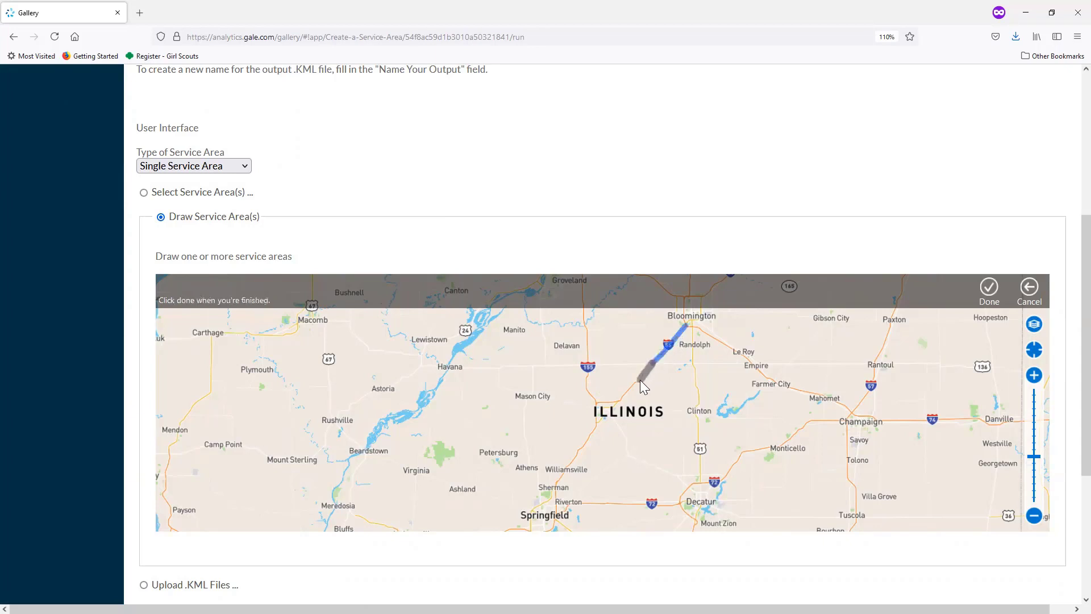
{"action": "left_click", "coordinate": [639, 381]}
{"action": "left_click", "coordinate": [624, 398]}
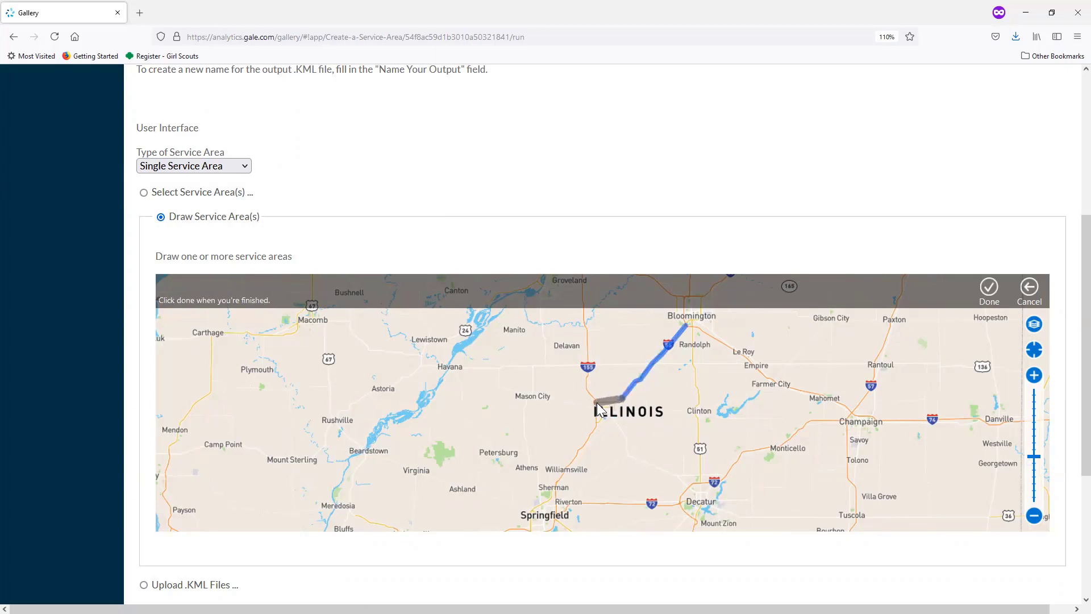
{"action": "left_click", "coordinate": [597, 403]}
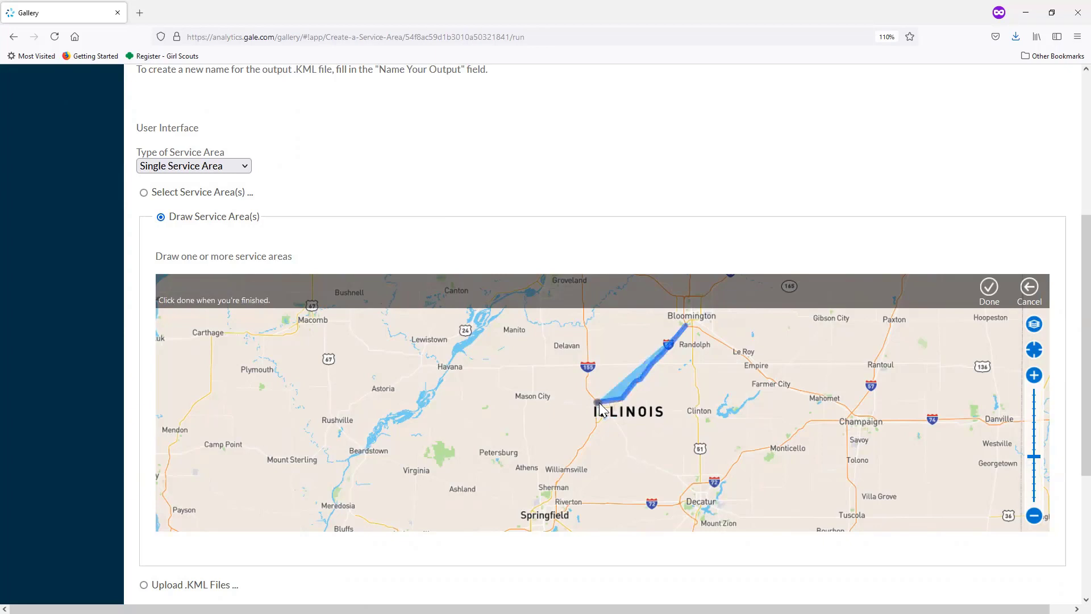
- Continue the polygon past Lincoln to Springfield and Decatur, close it at Bloomington, and finish the drawing
{"action": "left_click", "coordinate": [1035, 377]}
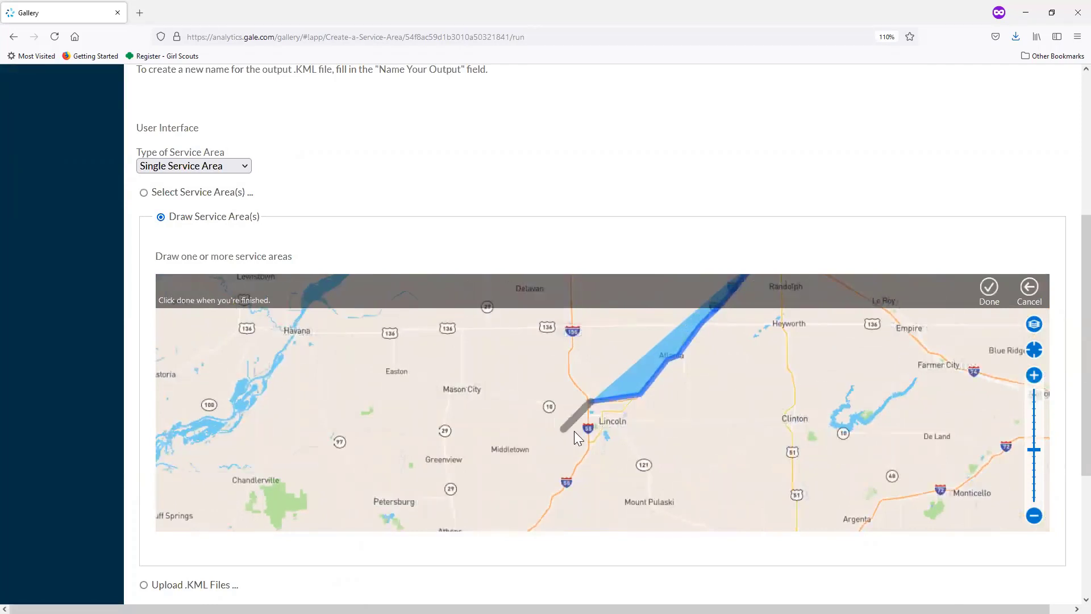
{"action": "left_click", "coordinate": [589, 443]}
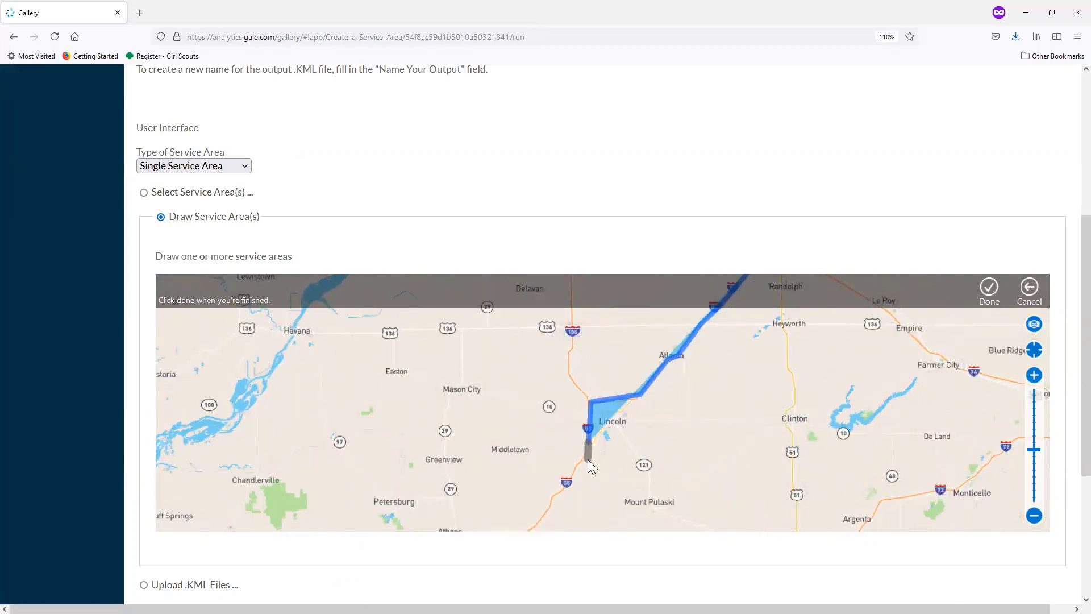
{"action": "left_click", "coordinate": [566, 484]}
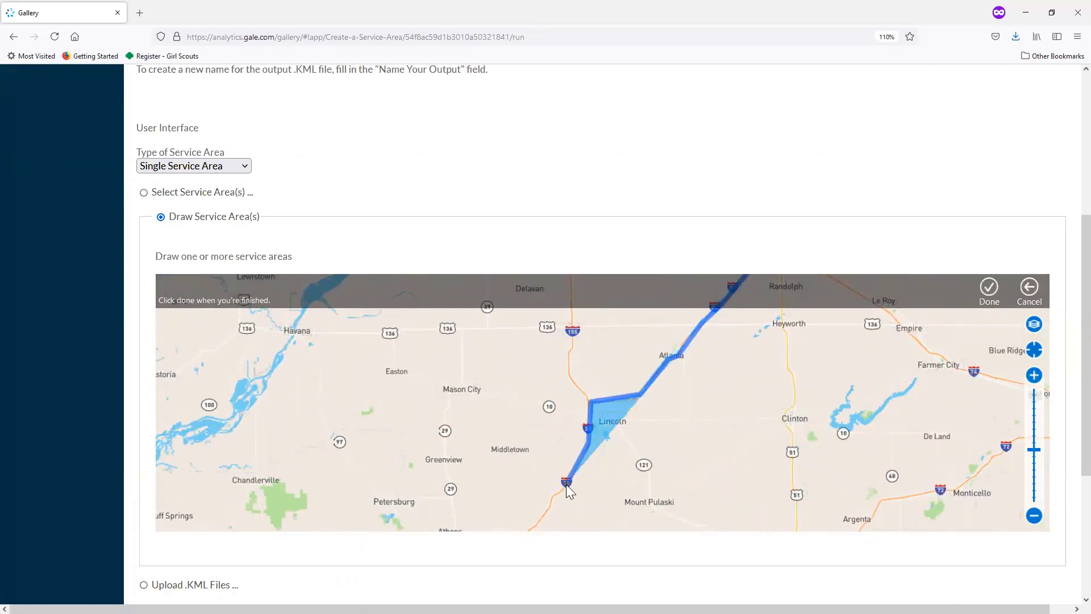
{"action": "left_click", "coordinate": [1034, 516]}
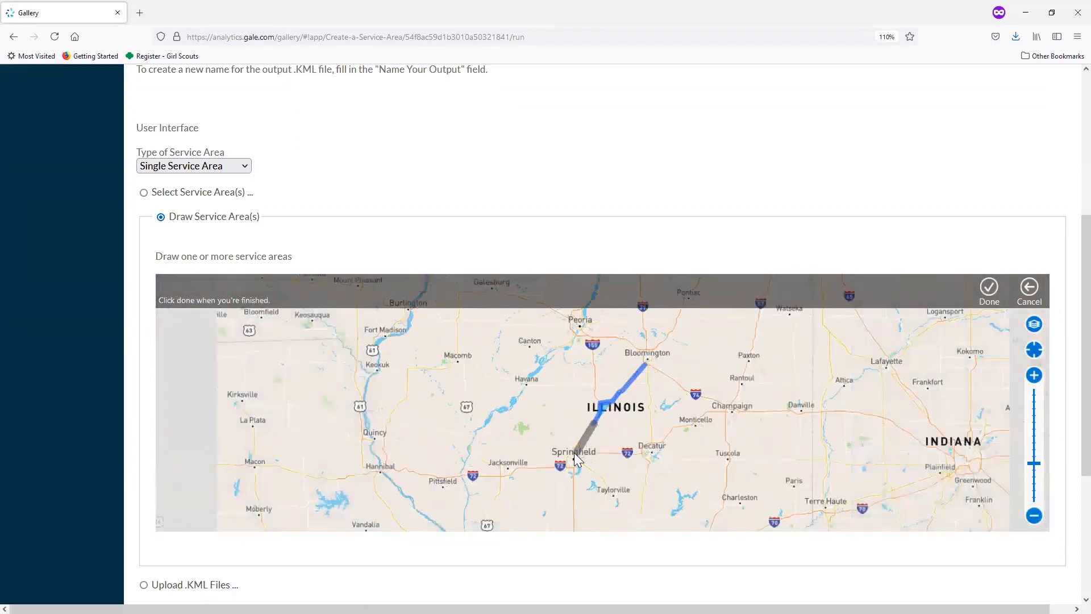
{"action": "left_click", "coordinate": [641, 450]}
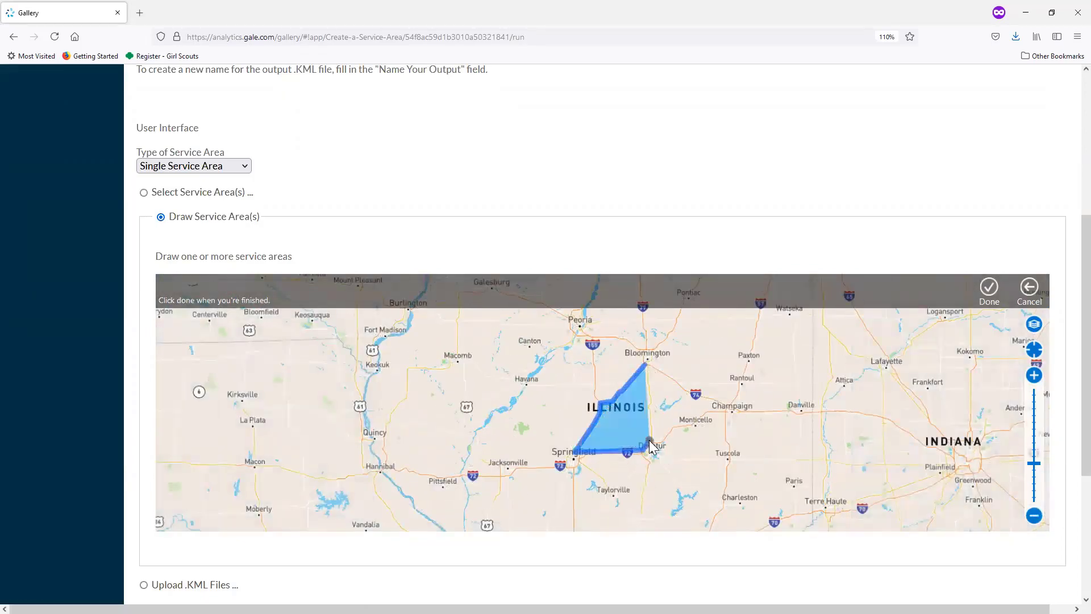
{"action": "left_click", "coordinate": [645, 366]}
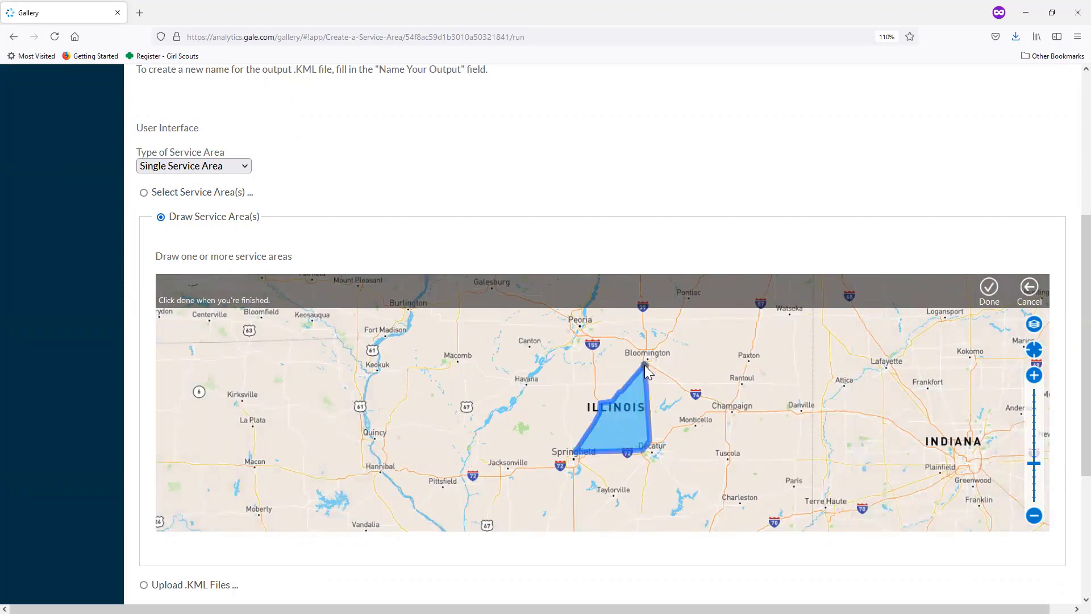
{"action": "left_click", "coordinate": [989, 289]}
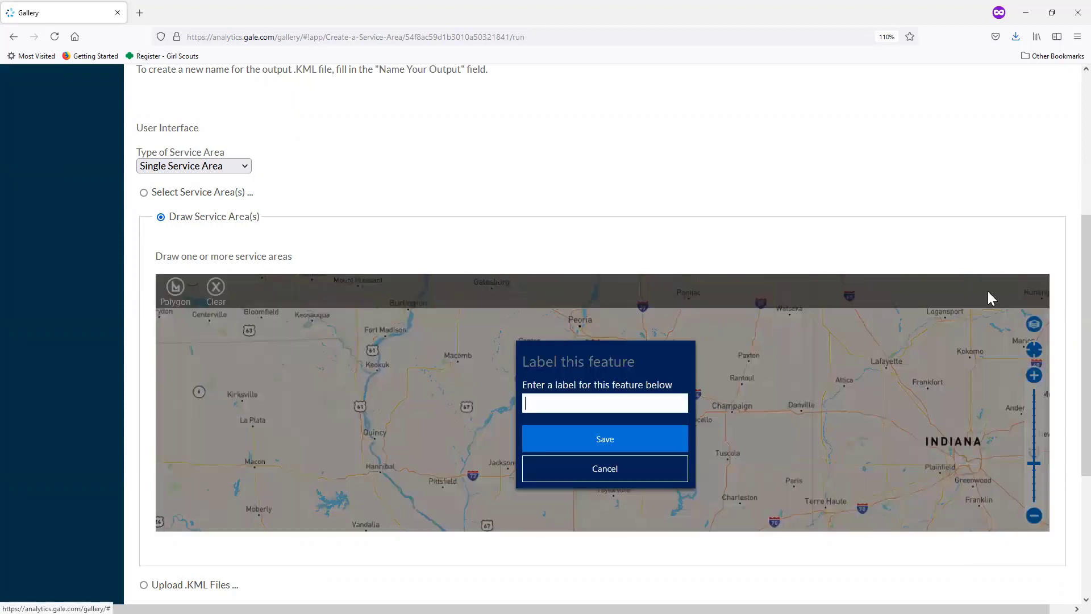
- Label the drawn polygon "Illinois area" and save the label
{"action": "left_click", "coordinate": [602, 397]}
{"action": "type", "text": "Illinoi"}
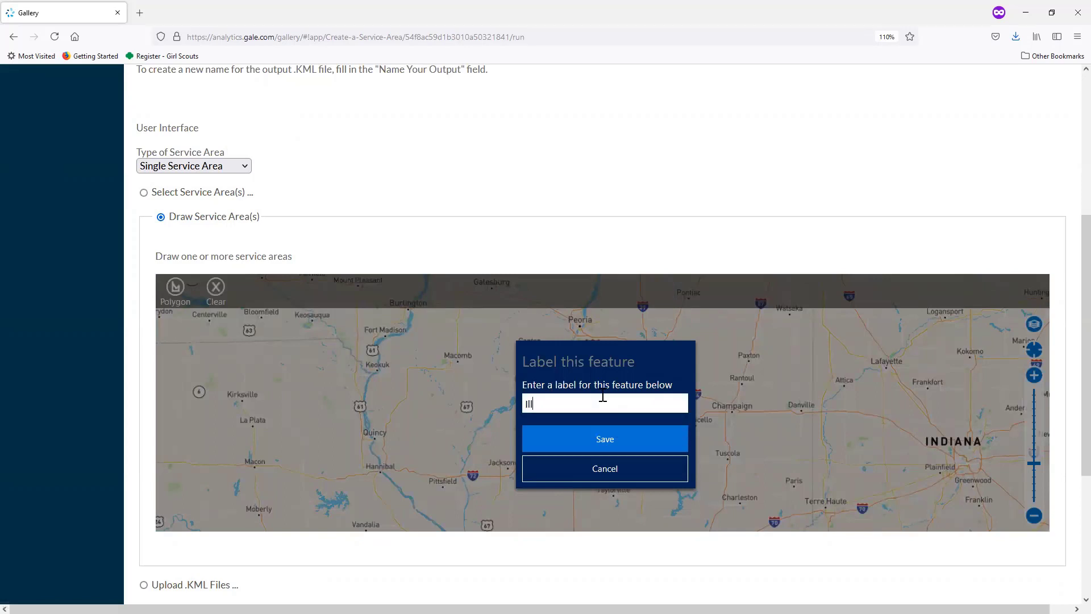
{"action": "type", "text": "s area"}
{"action": "left_click", "coordinate": [605, 439]}
- Name the output "Service Area Illinois area" and run the workflow
{"action": "scroll", "coordinate": [477, 549], "scroll_direction": "down", "scroll_amount": 2}
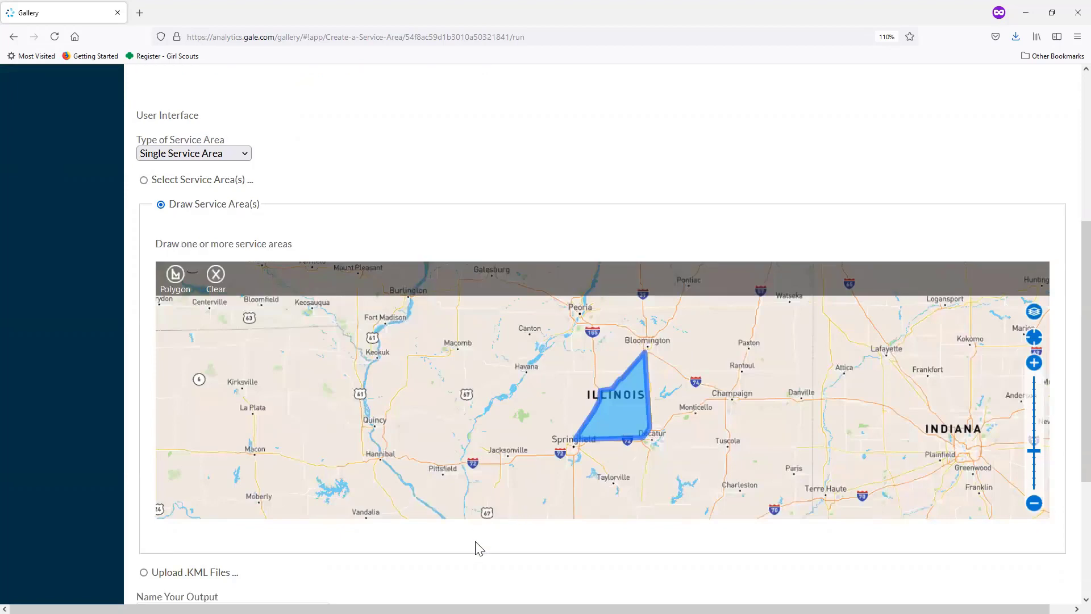
{"action": "scroll", "coordinate": [477, 548], "scroll_direction": "down", "scroll_amount": 3}
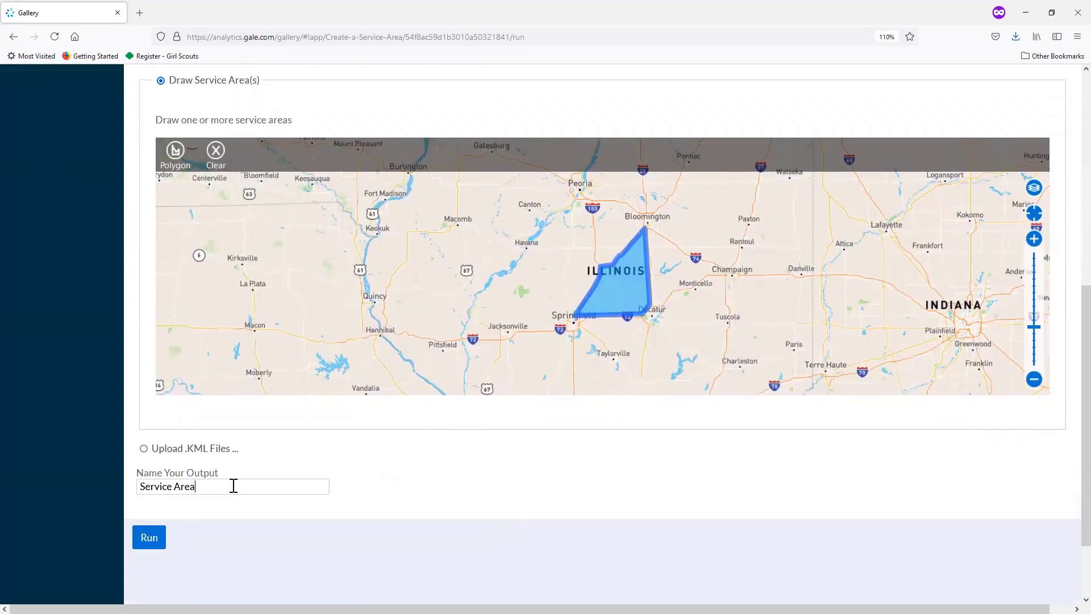
{"action": "type", "text": "linois area"}
{"action": "left_click", "coordinate": [149, 538]}
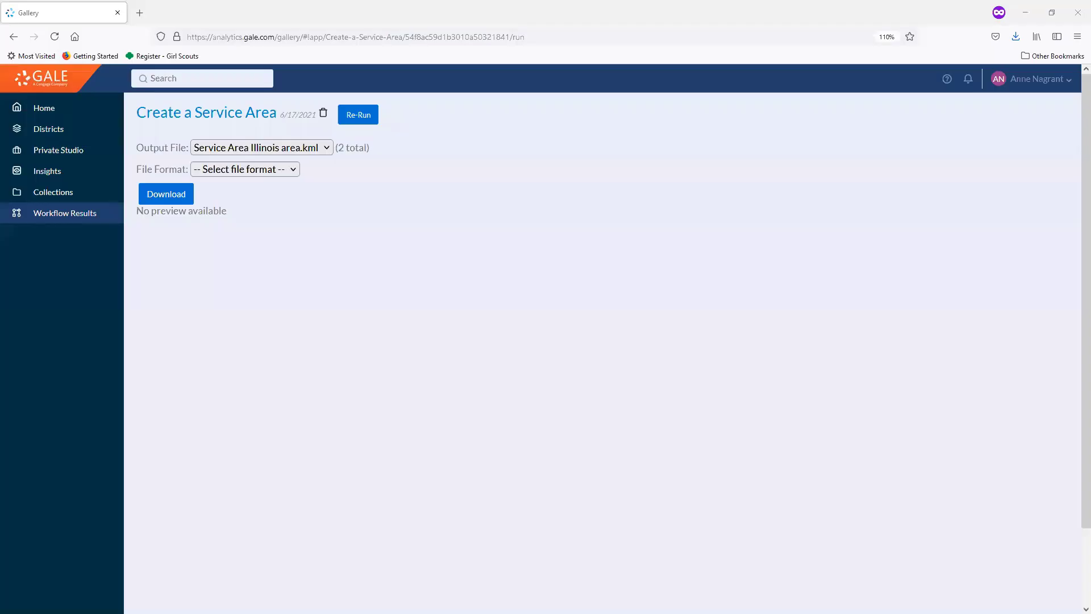
- Display the Service Area Maps.pcxml output and review the map of the drawn Illinois area
{"action": "left_click", "coordinate": [326, 149]}
{"action": "left_click", "coordinate": [304, 185]}
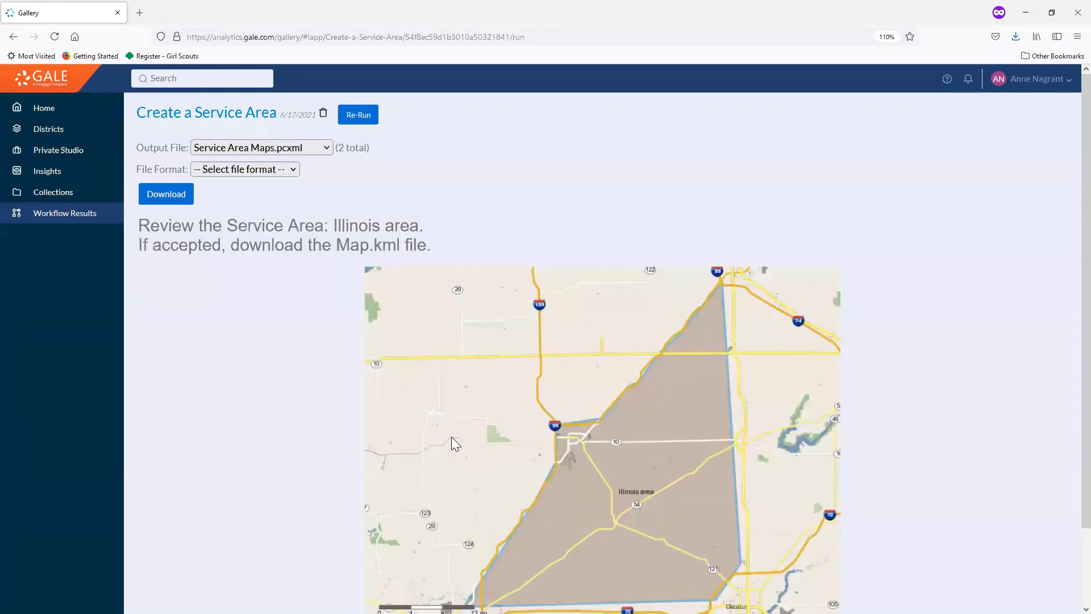
{"action": "mouse_move", "coordinate": [451, 437]}
{"action": "left_mouse_down"}
{"action": "mouse_move", "coordinate": [448, 407]}
{"action": "mouse_move", "coordinate": [419, 421]}
{"action": "mouse_move", "coordinate": [432, 438]}
{"action": "left_mouse_up"}
{"action": "scroll", "coordinate": [743, 487], "scroll_direction": "down", "scroll_amount": 1}
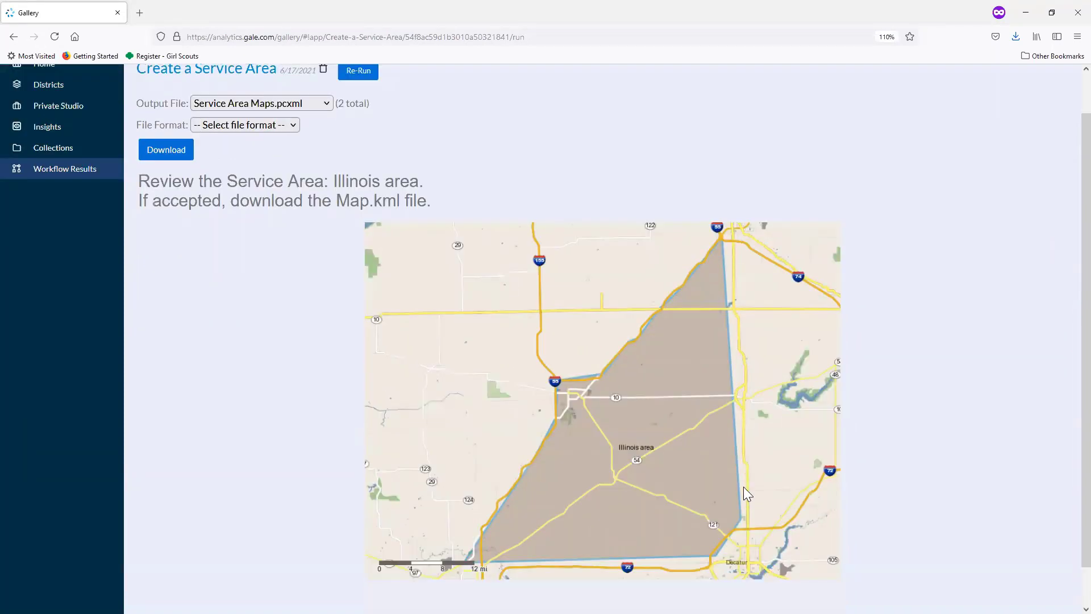
{"action": "scroll", "coordinate": [744, 487], "scroll_direction": "down", "scroll_amount": 1}
{"action": "scroll", "coordinate": [383, 275], "scroll_direction": "up", "scroll_amount": 3}
- Download the output file Service Area Illinois area.kml in kml format, saving it as a file
{"action": "left_click", "coordinate": [328, 149]}
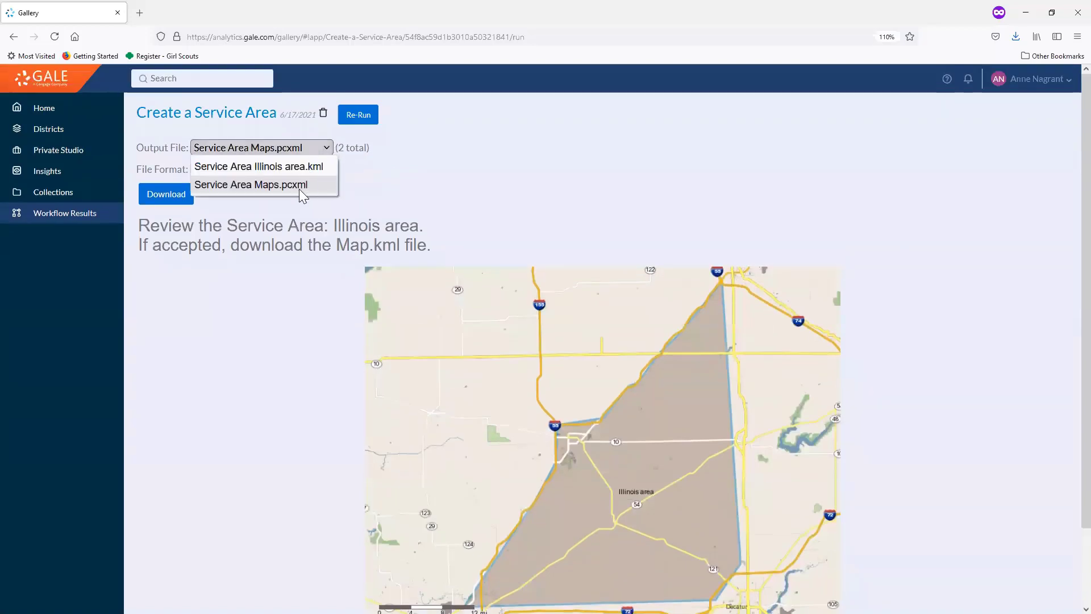
{"action": "left_click", "coordinate": [298, 167]}
{"action": "left_click", "coordinate": [293, 169]}
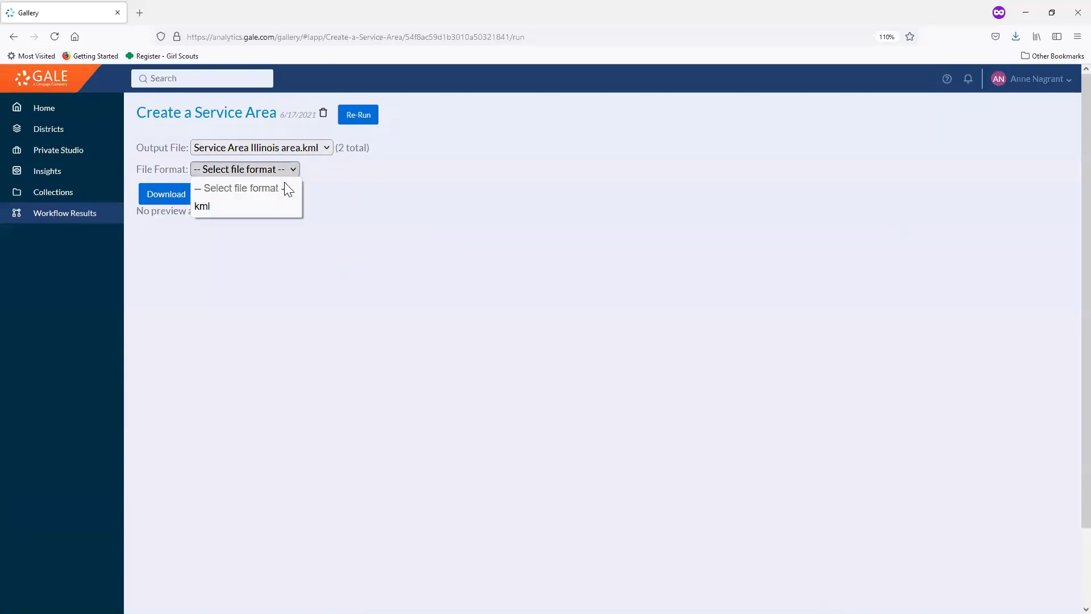
{"action": "left_click", "coordinate": [264, 206]}
{"action": "left_click", "coordinate": [162, 199]}
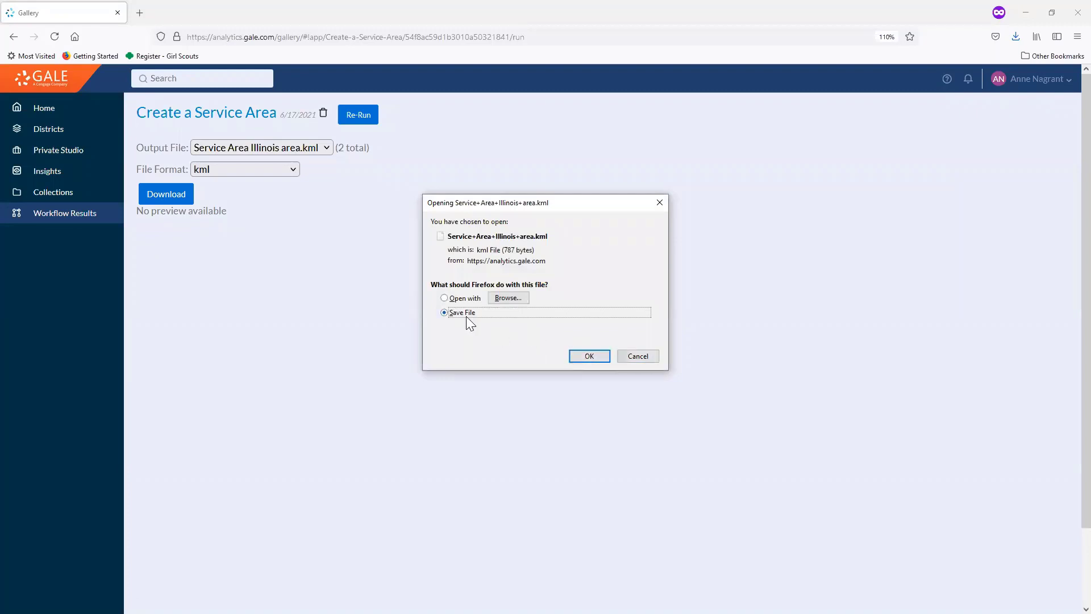
{"action": "left_click", "coordinate": [587, 356]}
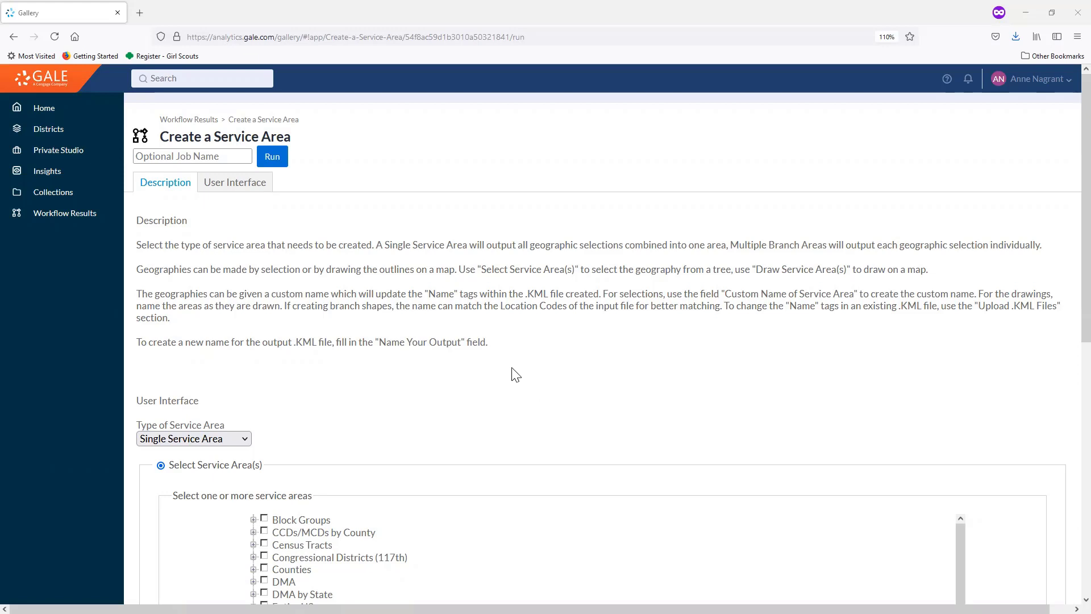
- In a new Create a Service Area run, set the type to Multiple Branch Areas and choose Draw Service Area(s)
{"action": "left_click", "coordinate": [246, 438]}
{"action": "left_click", "coordinate": [232, 476]}
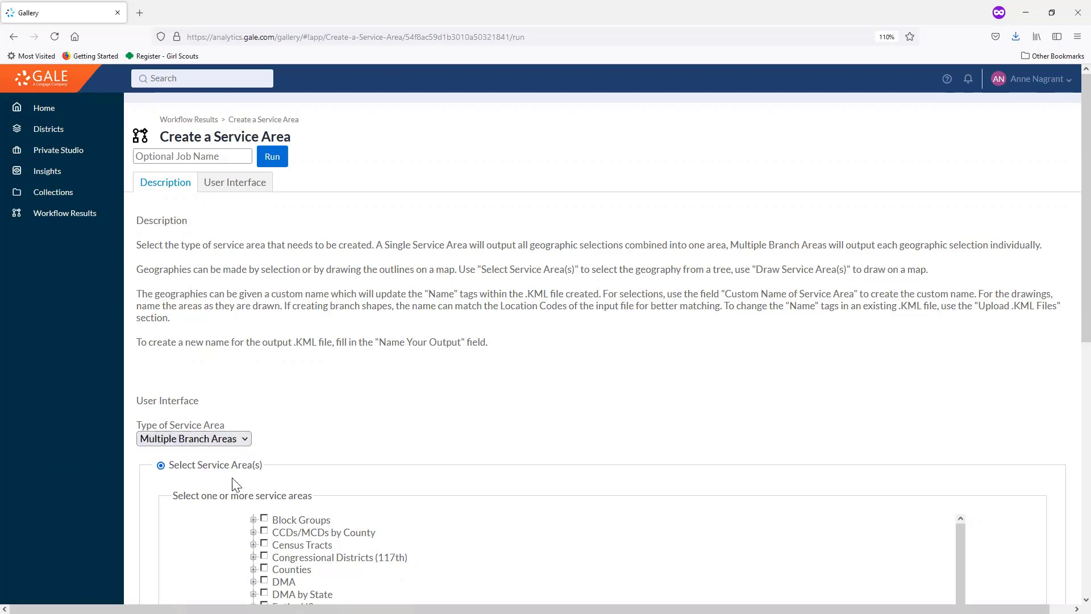
{"action": "scroll", "coordinate": [336, 405], "scroll_direction": "down", "scroll_amount": 3}
{"action": "scroll", "coordinate": [339, 404], "scroll_direction": "down", "scroll_amount": 4}
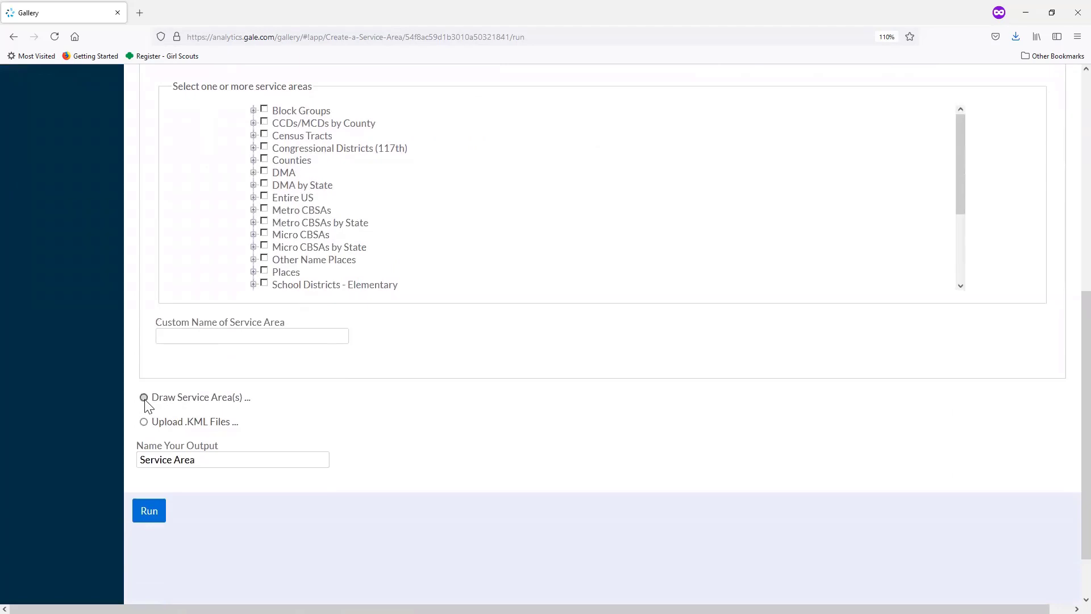
{"action": "left_click", "coordinate": [144, 399]}
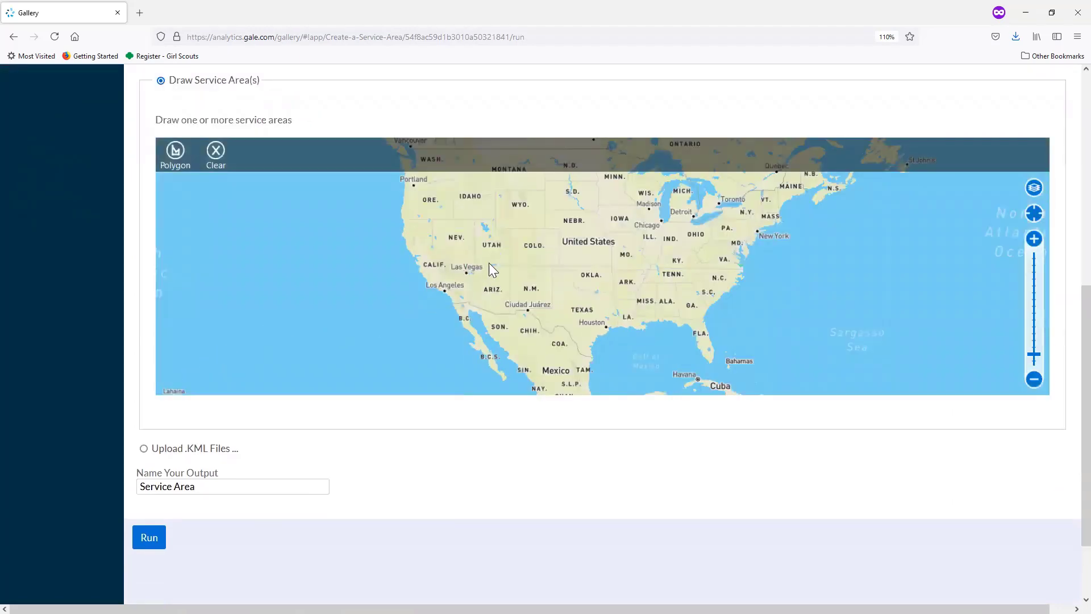
- Draw a rectangular service area around Woodward, Oklahoma, from May past Mooreland, and label it "Woodward branch"
{"action": "scroll", "coordinate": [575, 271], "scroll_direction": "up", "scroll_amount": 3}
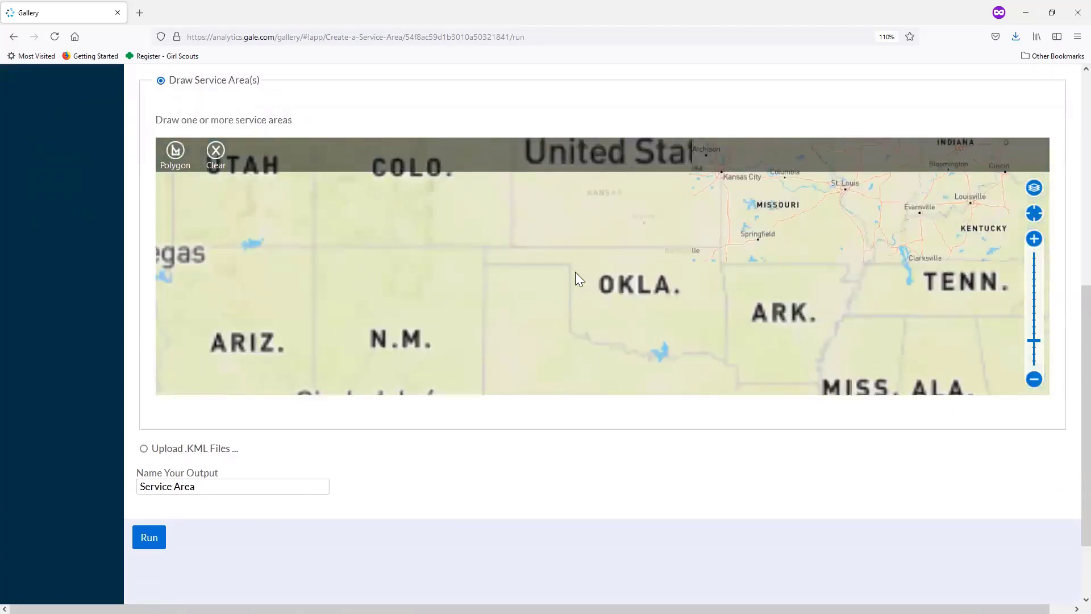
{"action": "scroll", "coordinate": [575, 279], "scroll_direction": "up", "scroll_amount": 3}
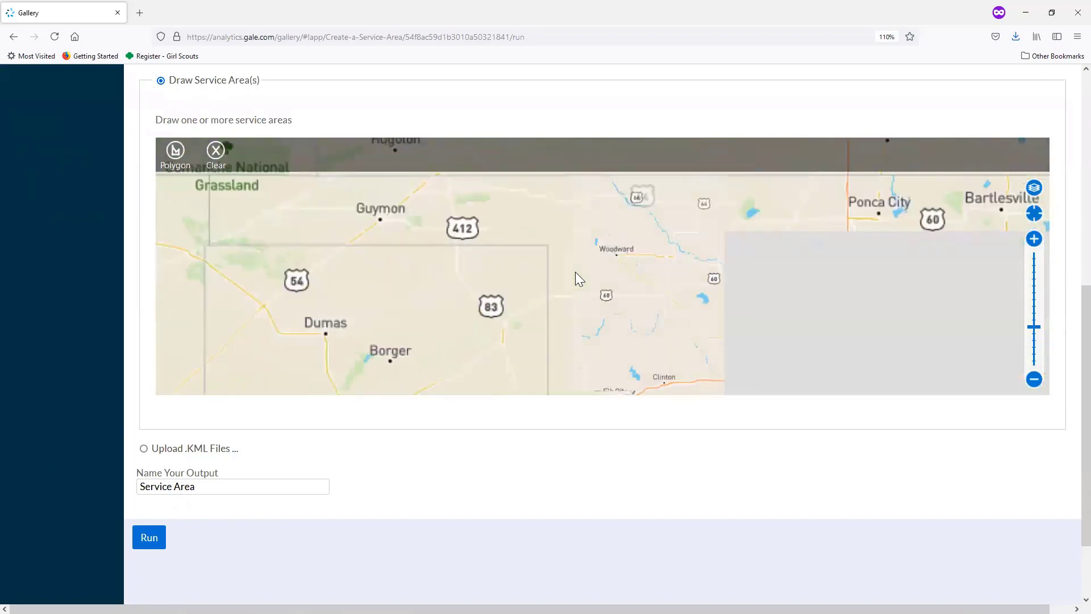
{"action": "scroll", "coordinate": [575, 272], "scroll_direction": "up", "scroll_amount": 3}
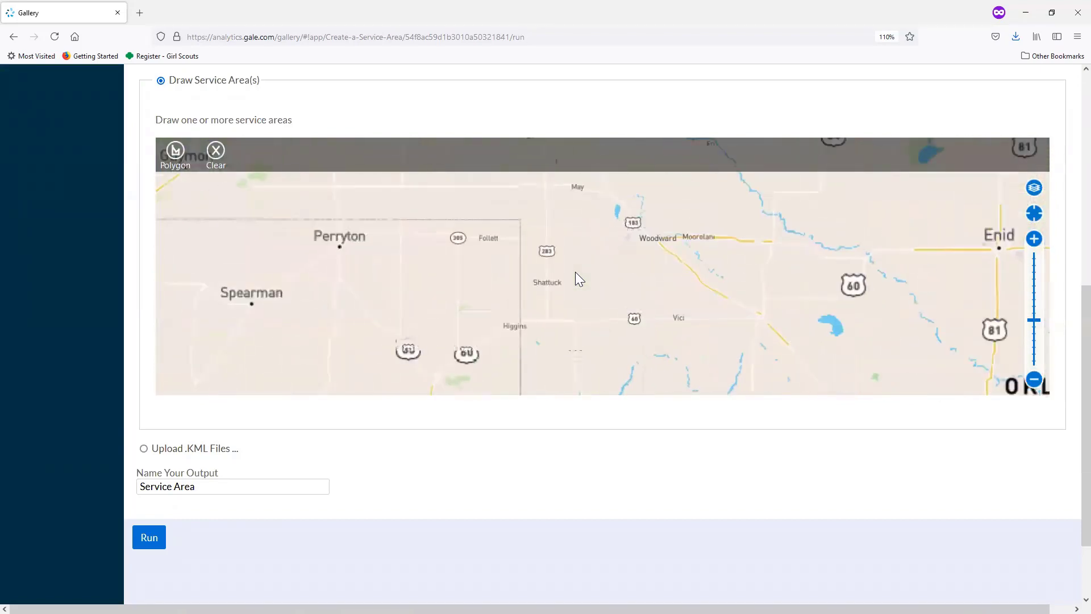
{"action": "left_click", "coordinate": [175, 160]}
{"action": "left_click", "coordinate": [175, 160]}
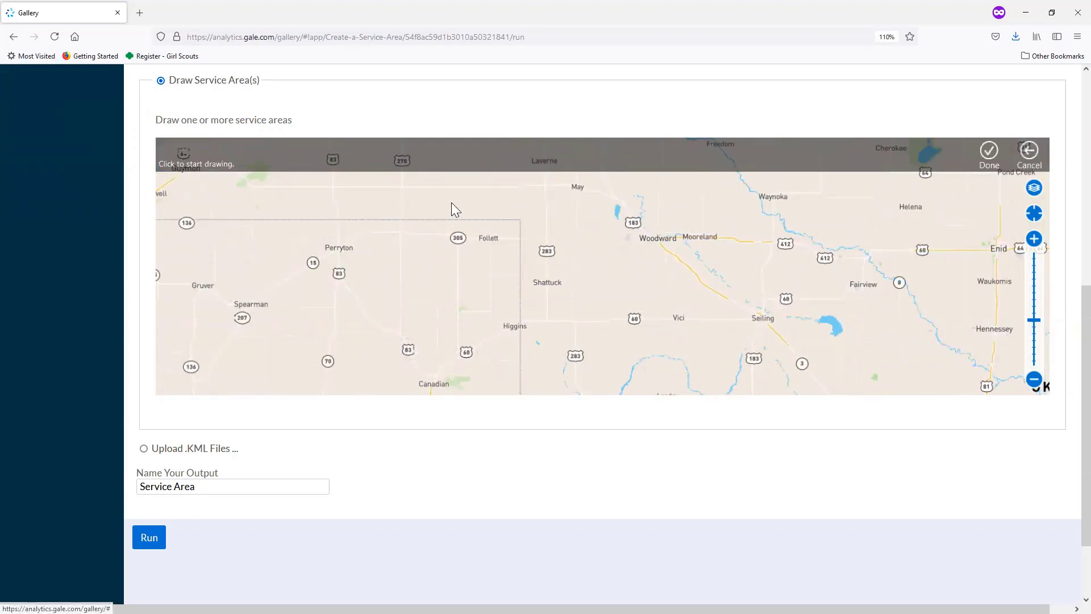
{"action": "left_click", "coordinate": [578, 192]}
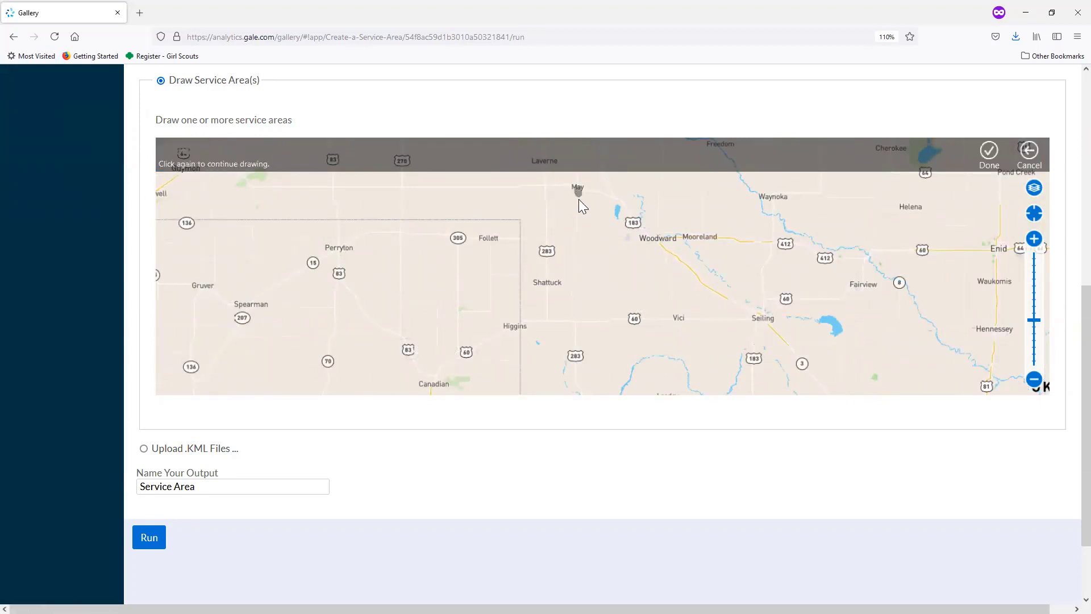
{"action": "left_click", "coordinate": [576, 272]}
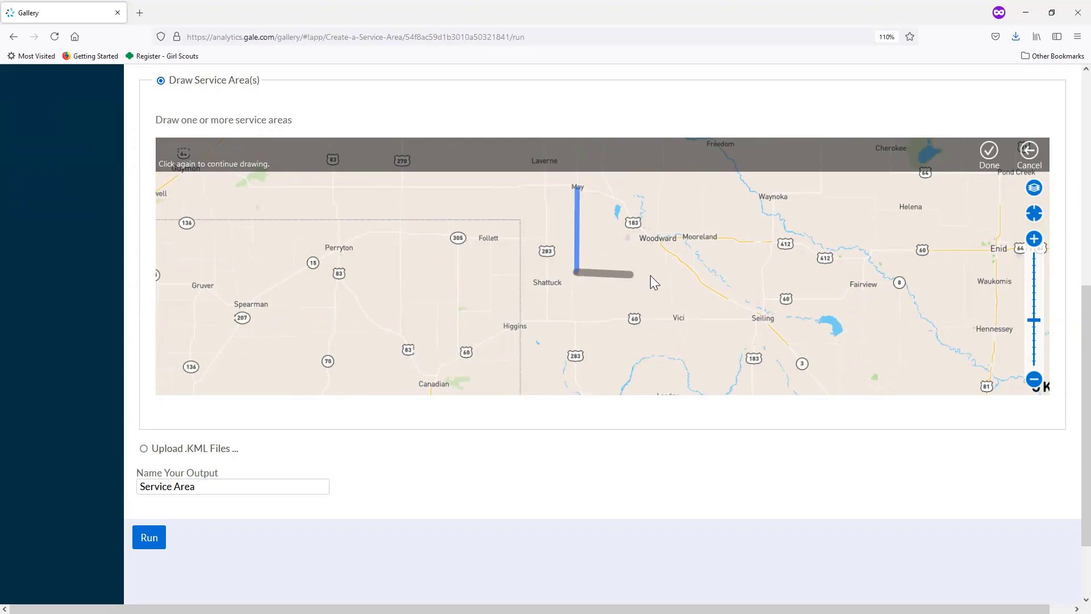
{"action": "left_click", "coordinate": [702, 273]}
{"action": "left_click", "coordinate": [702, 192]}
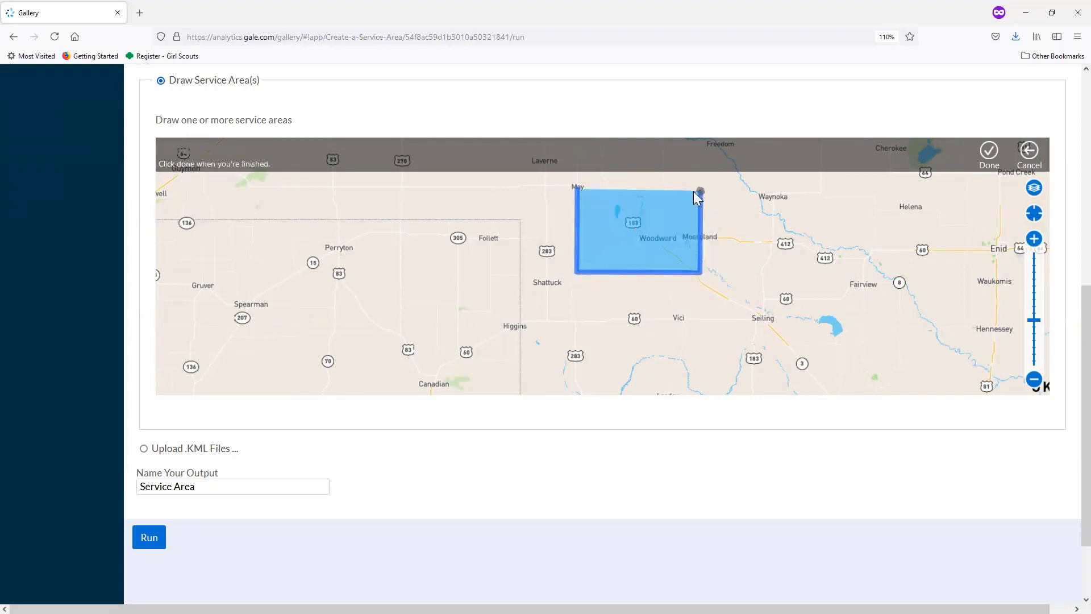
{"action": "left_click", "coordinate": [578, 191]}
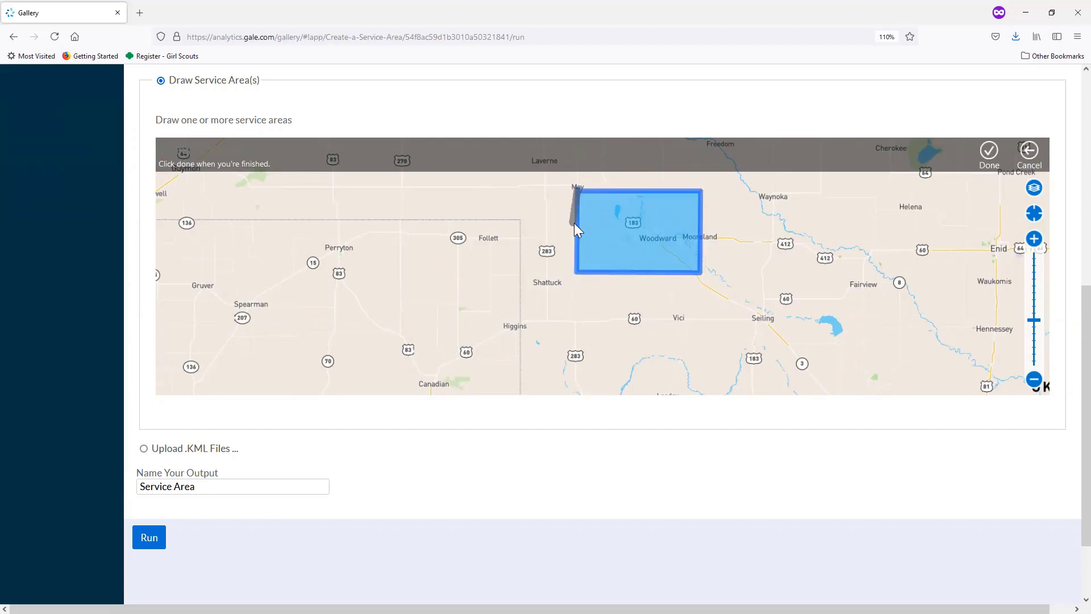
{"action": "left_click", "coordinate": [989, 151]}
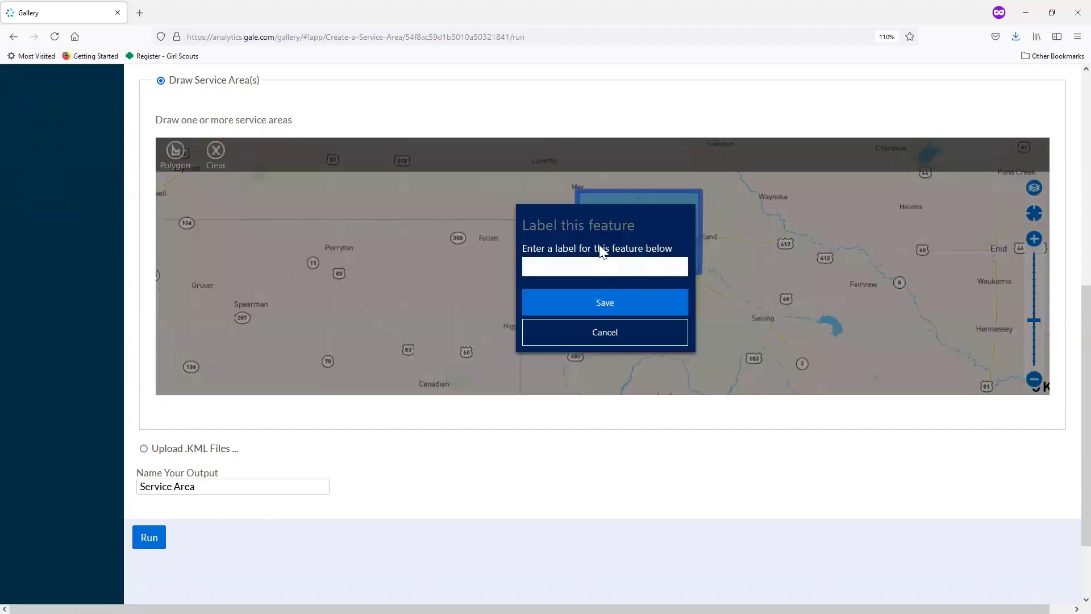
{"action": "type", "text": "Woodward branch"}
{"action": "left_click", "coordinate": [608, 304]}
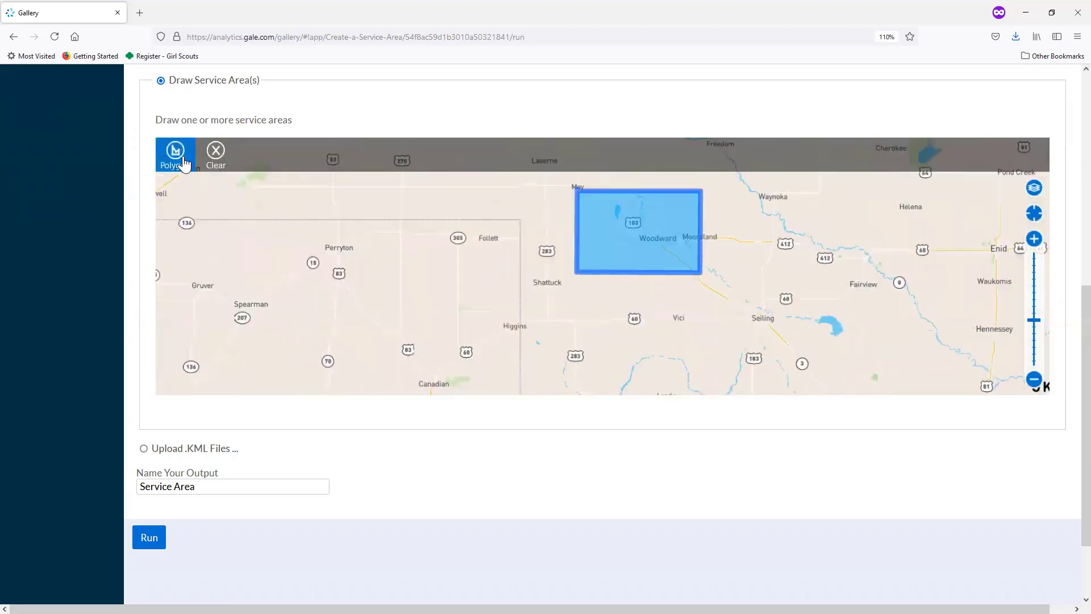
- Draw a second four-sided service area around Vici, adjoining the southern edge of the Woodward area, and label it "Vici branch"
{"action": "left_click", "coordinate": [171, 154]}
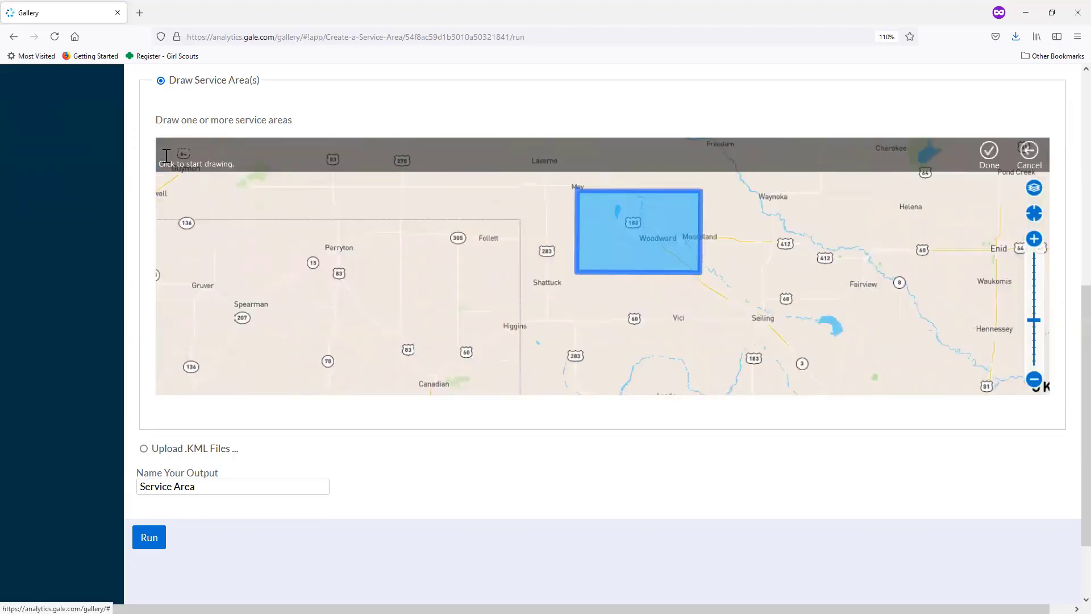
{"action": "left_click", "coordinate": [634, 275]}
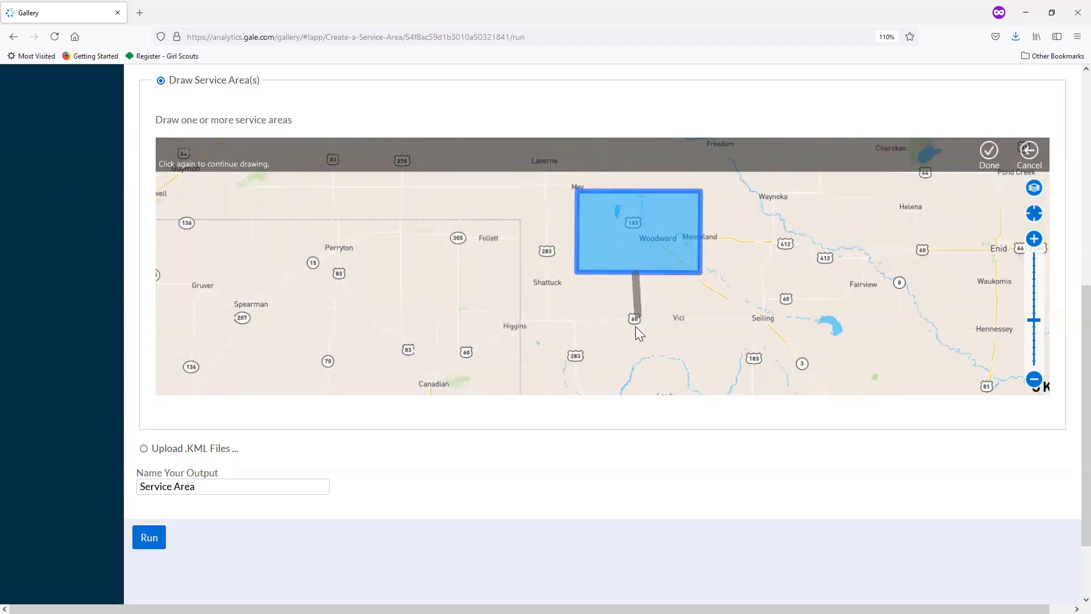
{"action": "left_click", "coordinate": [634, 366]}
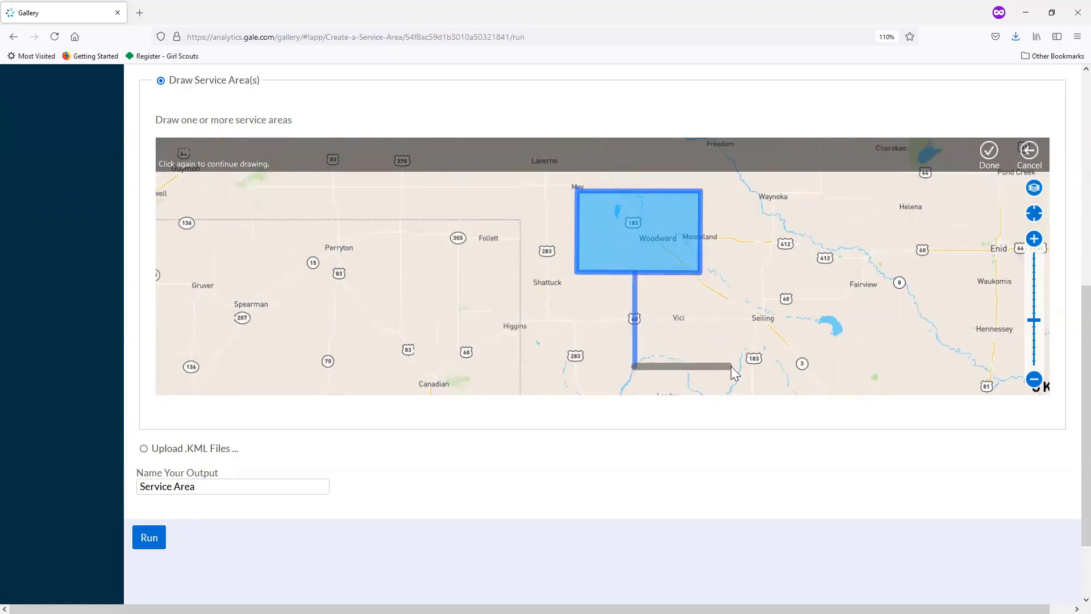
{"action": "left_click", "coordinate": [730, 366]}
{"action": "left_click", "coordinate": [726, 275]}
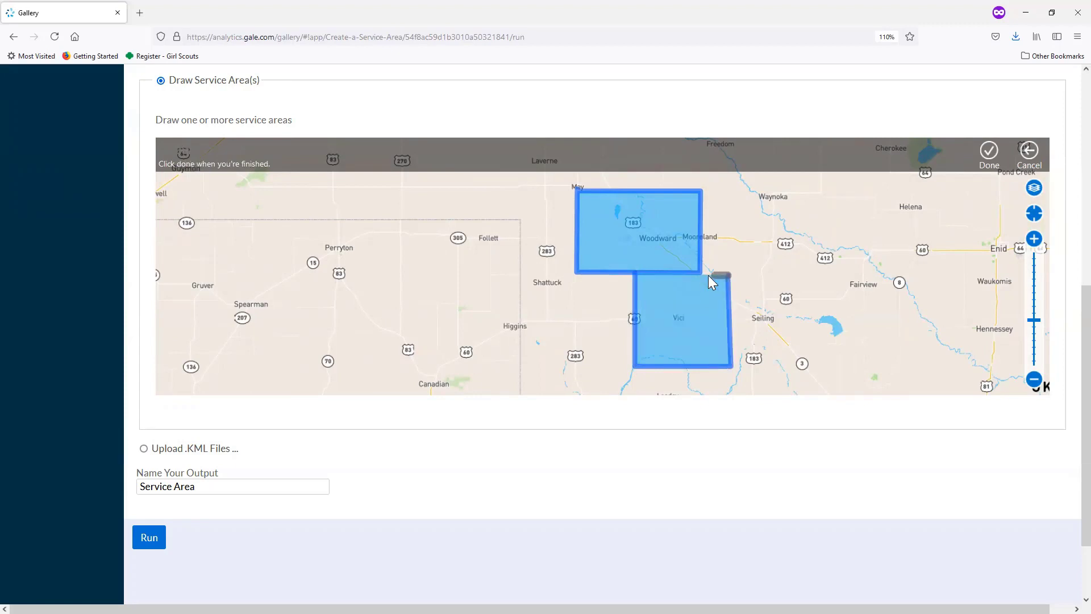
{"action": "left_click", "coordinate": [700, 274]}
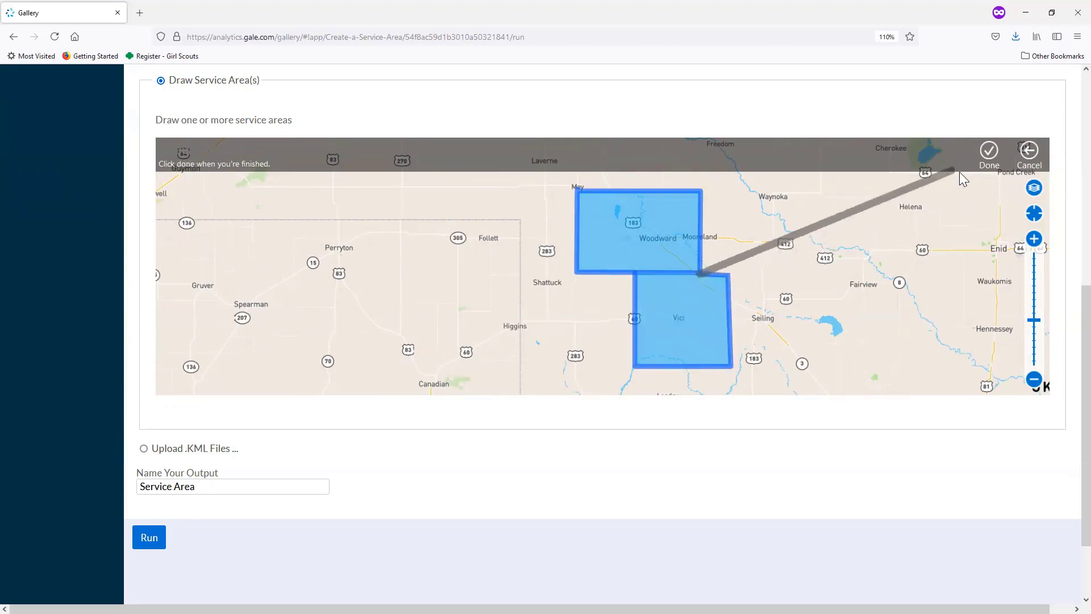
{"action": "left_click", "coordinate": [989, 152]}
{"action": "type", "text": "Vici branch"}
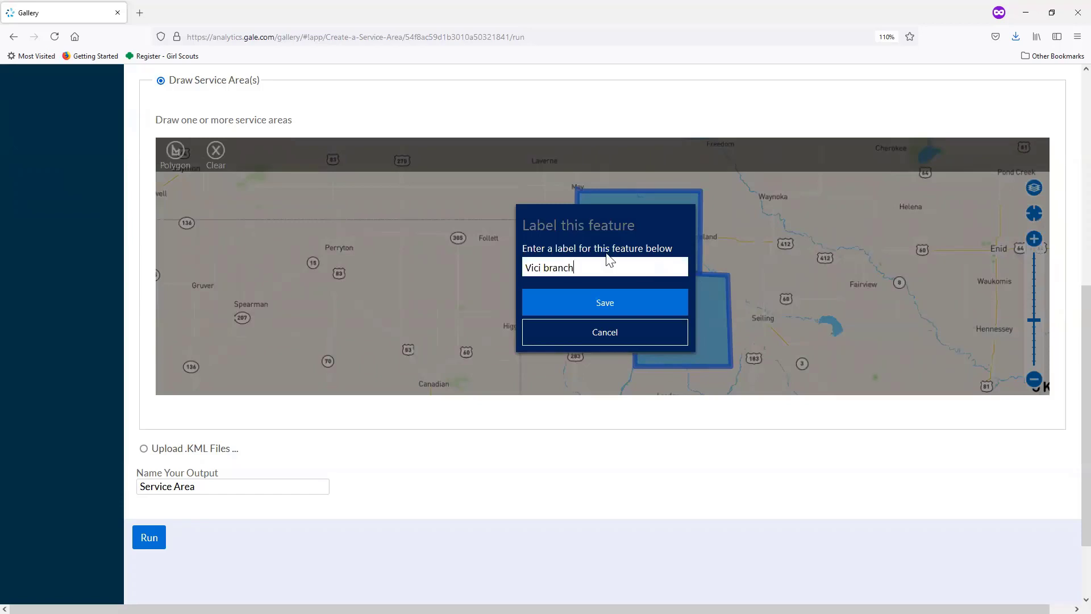
{"action": "left_click", "coordinate": [592, 303]}
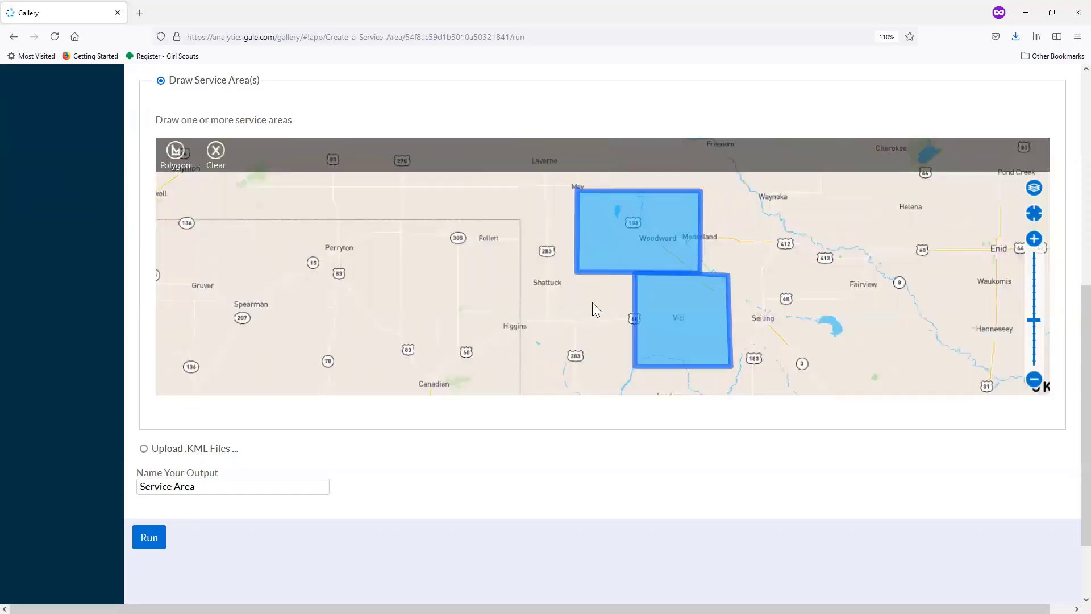
- Draw a third, irregular service area around Waynoka, east of the Woodward area, and label it "Waynoka branch"
{"action": "left_click", "coordinate": [176, 152]}
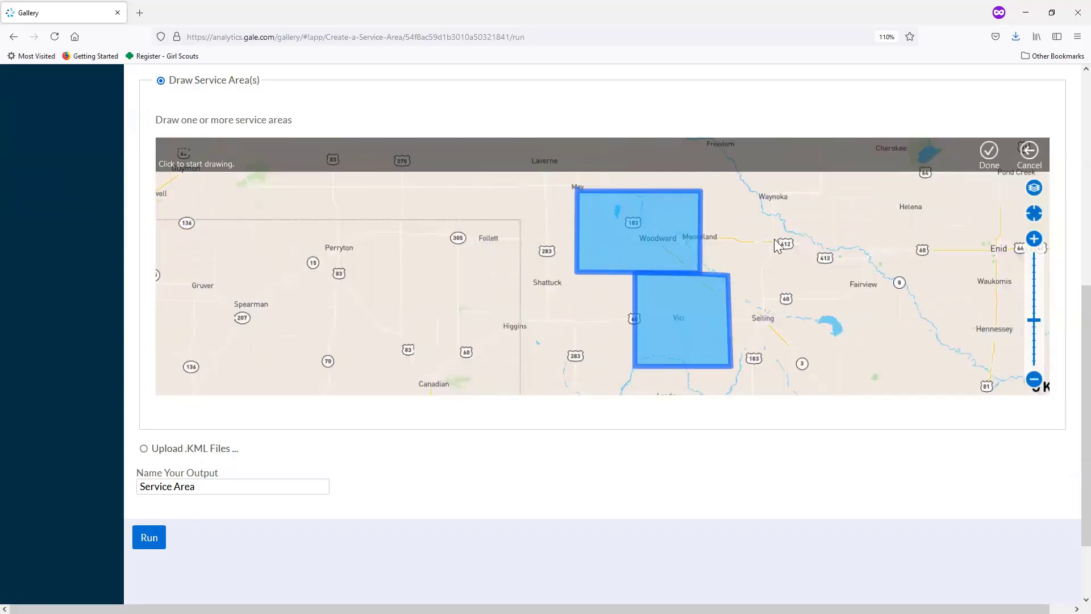
{"action": "left_click", "coordinate": [735, 183]}
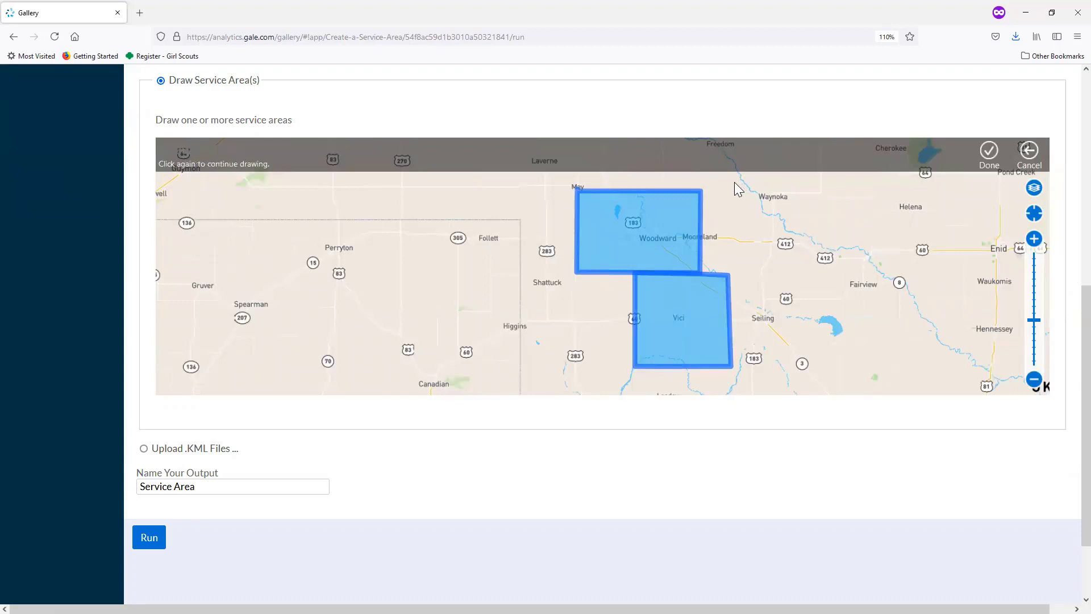
{"action": "left_click", "coordinate": [737, 240]}
{"action": "left_click", "coordinate": [799, 242]}
{"action": "left_click", "coordinate": [825, 257]}
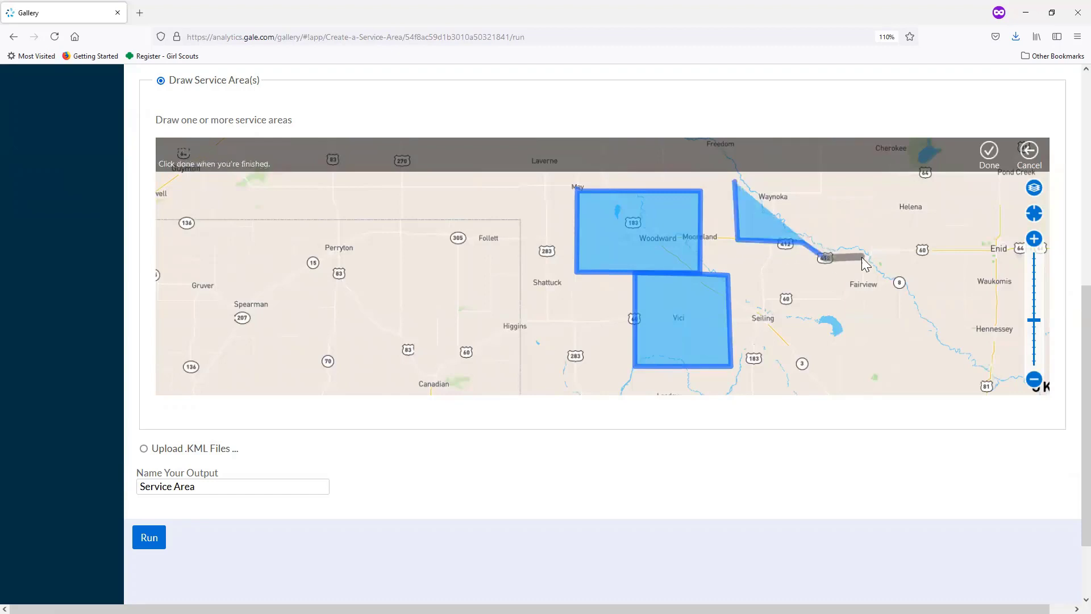
{"action": "left_click", "coordinate": [867, 256]}
{"action": "left_click", "coordinate": [876, 196]}
{"action": "left_click", "coordinate": [818, 180]}
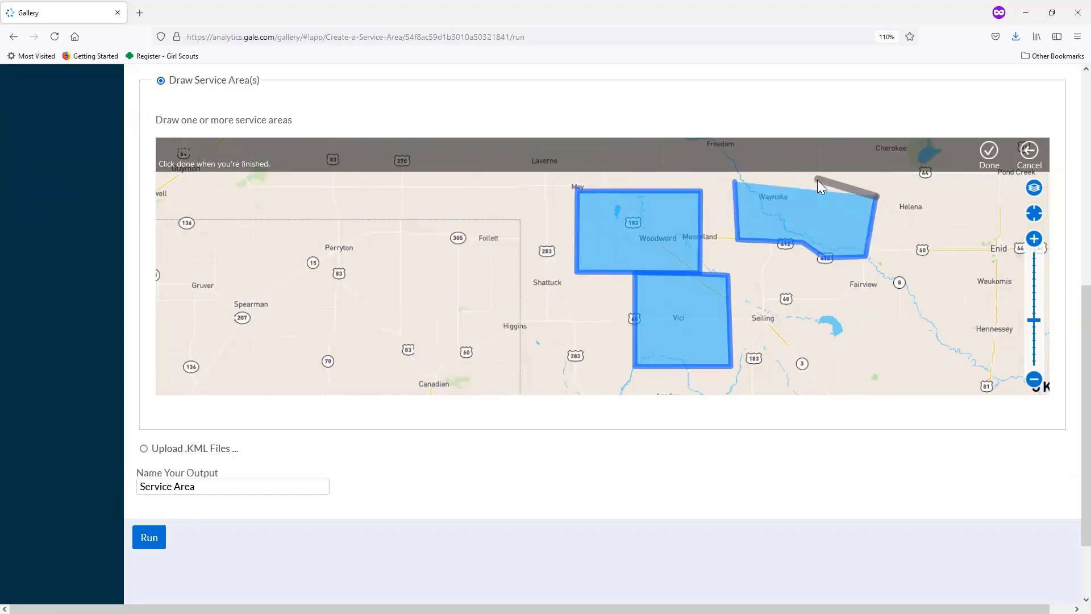
{"action": "left_click", "coordinate": [736, 182]}
{"action": "left_click", "coordinate": [989, 151]}
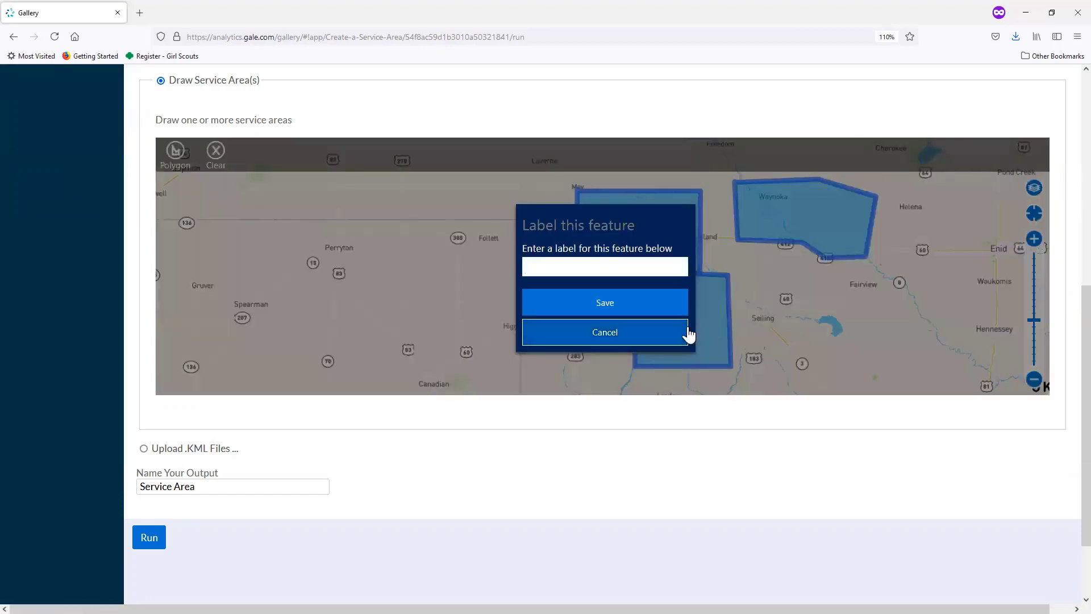
{"action": "type", "text": "Waynok"}
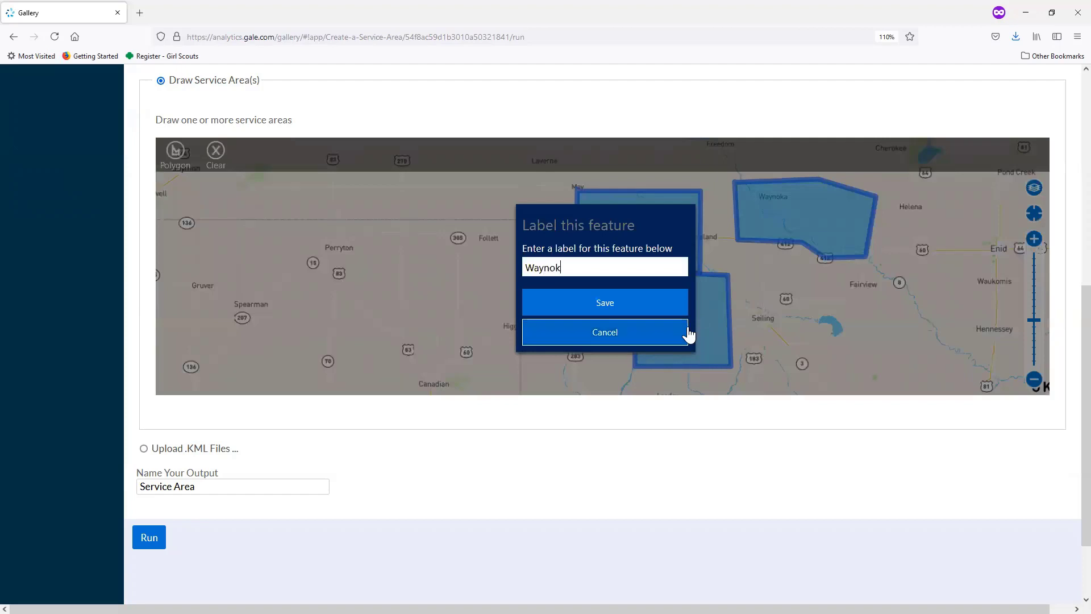
{"action": "type", "text": "a branch"}
{"action": "left_click", "coordinate": [583, 315]}
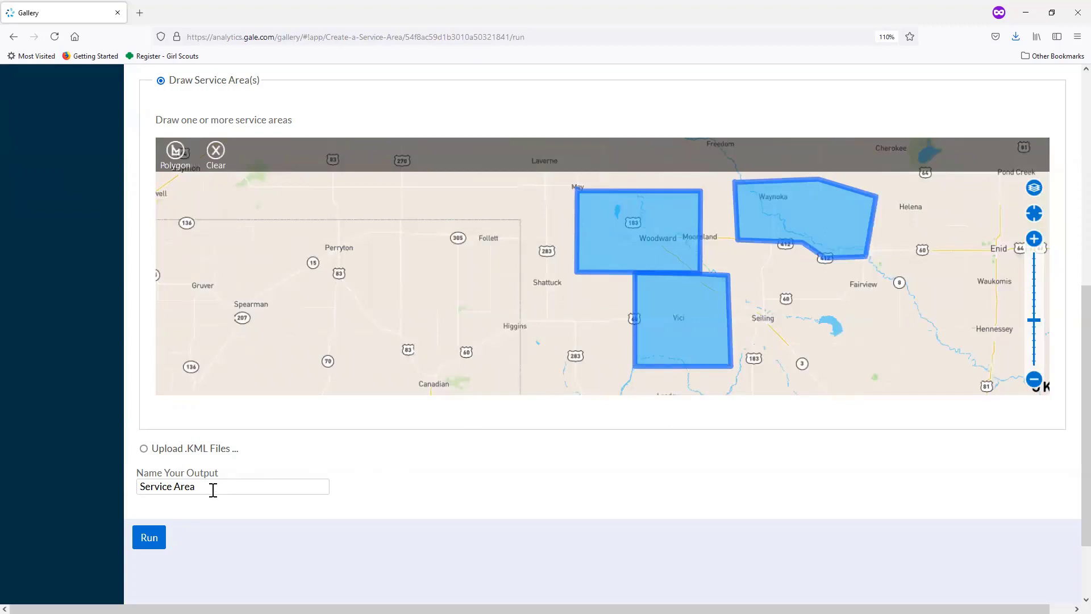
- Name the output "Service Area 3 branches" and run the workflow
{"action": "left_click", "coordinate": [237, 487]}
{"action": "type", "text": "3 branches"}
{"action": "left_click", "coordinate": [149, 538]}
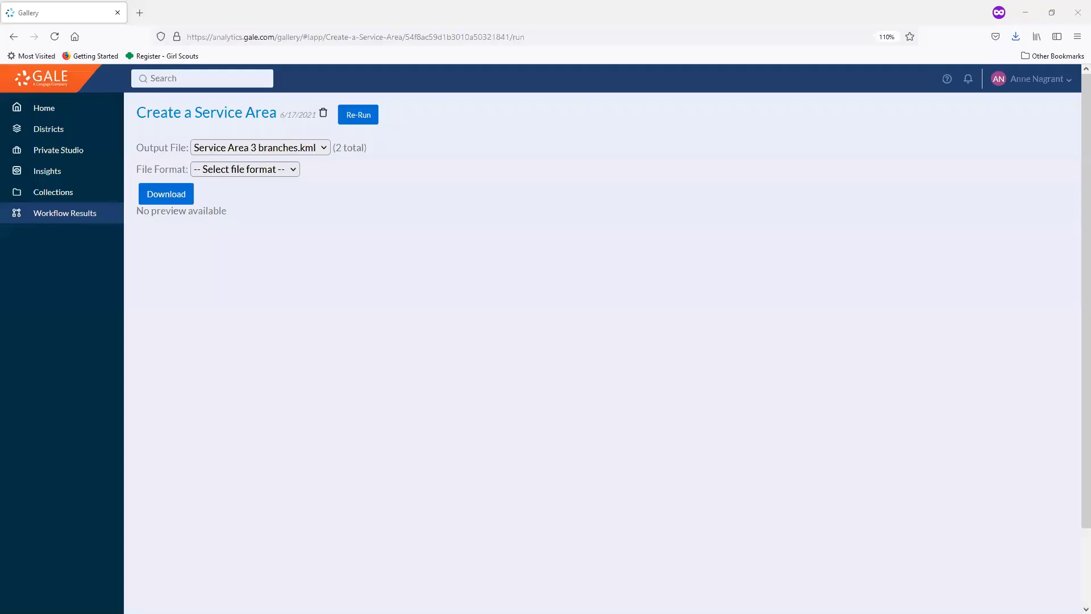
- Display the Service Area Maps.pcxml output and review the map of the three labelled branch areas
{"action": "left_click", "coordinate": [323, 149]}
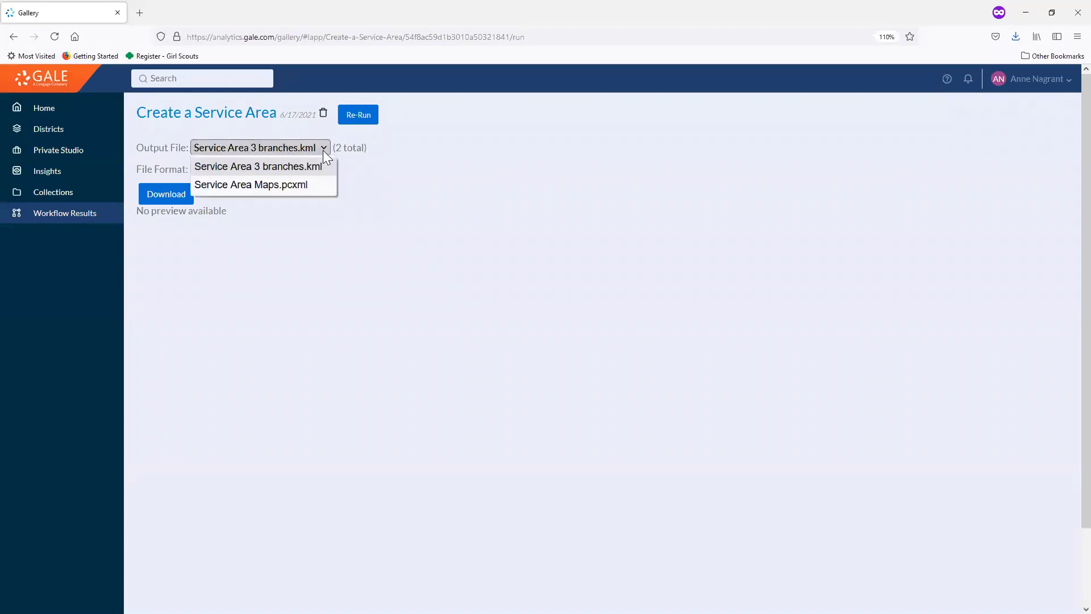
{"action": "left_click", "coordinate": [308, 185]}
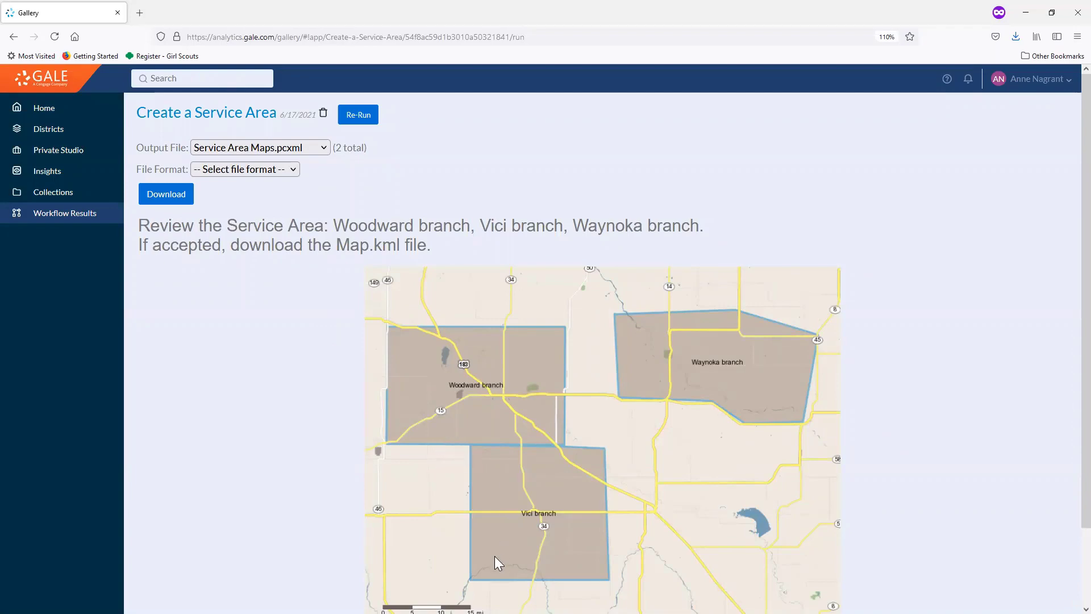
- Reopen the Create a Service Area form for a re-run with the three drawn branch areas
{"action": "left_click", "coordinate": [366, 117]}
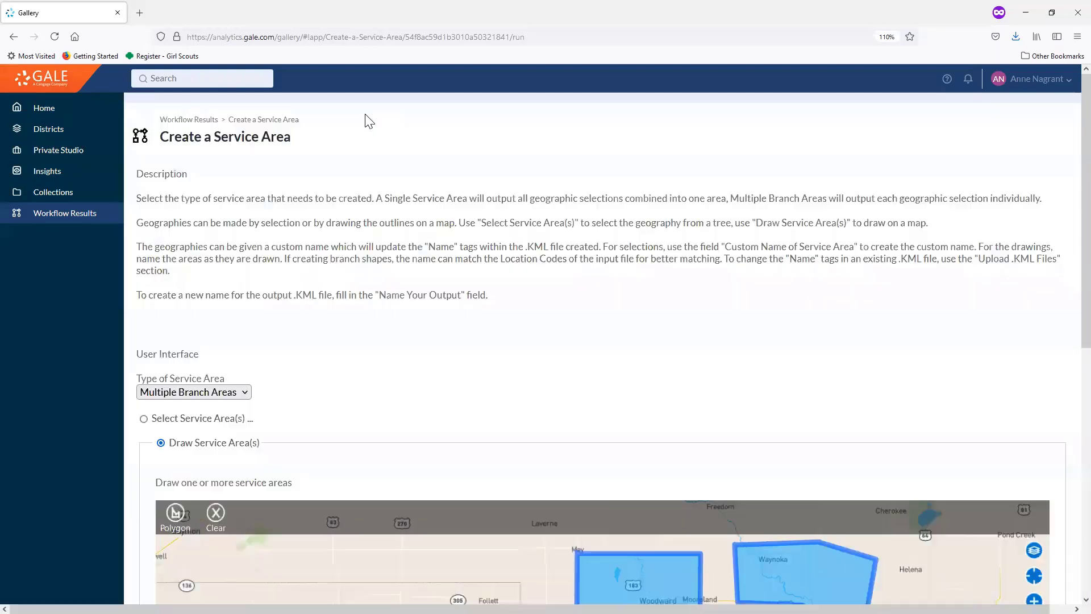
{"action": "scroll", "coordinate": [625, 350], "scroll_direction": "down", "scroll_amount": 1}
{"action": "scroll", "coordinate": [625, 349], "scroll_direction": "down", "scroll_amount": 5}
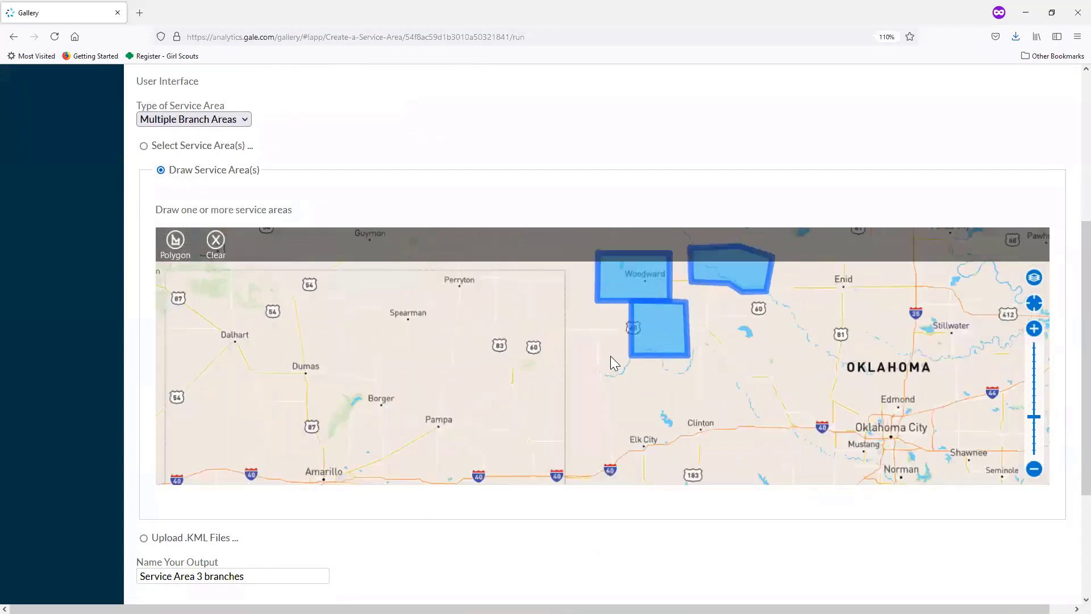
{"action": "scroll", "coordinate": [610, 356], "scroll_direction": "up", "scroll_amount": 1}
{"action": "left_click_drag", "start_coordinate": [833, 296], "coordinate": [817, 411]}
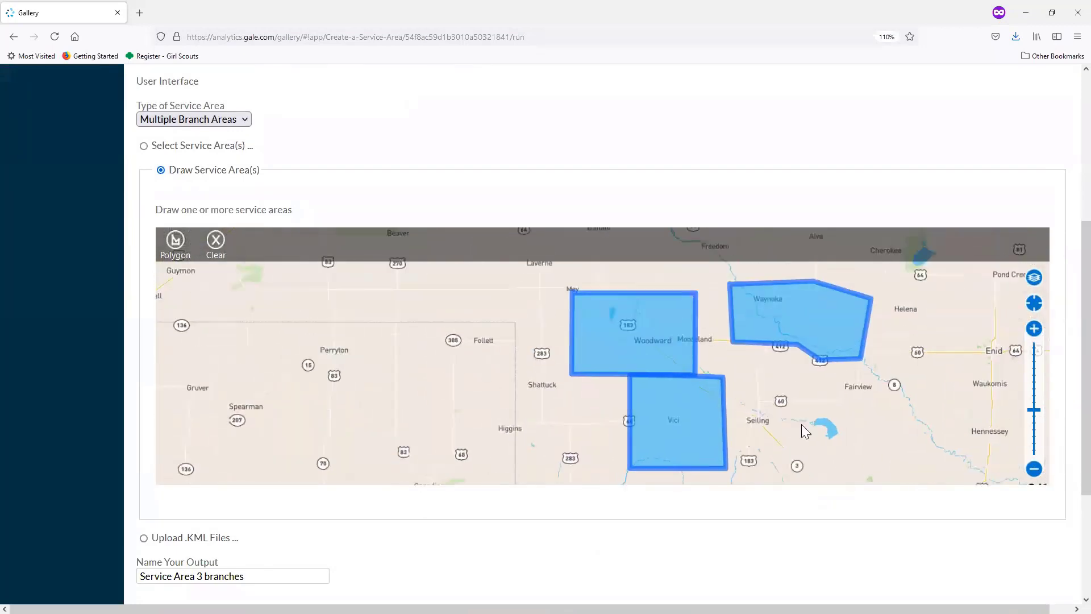
- Modify the Waynoka branch area by extending its southern boundary down toward Seiling and Fairview, and finish the edit
{"action": "left_click", "coordinate": [783, 311]}
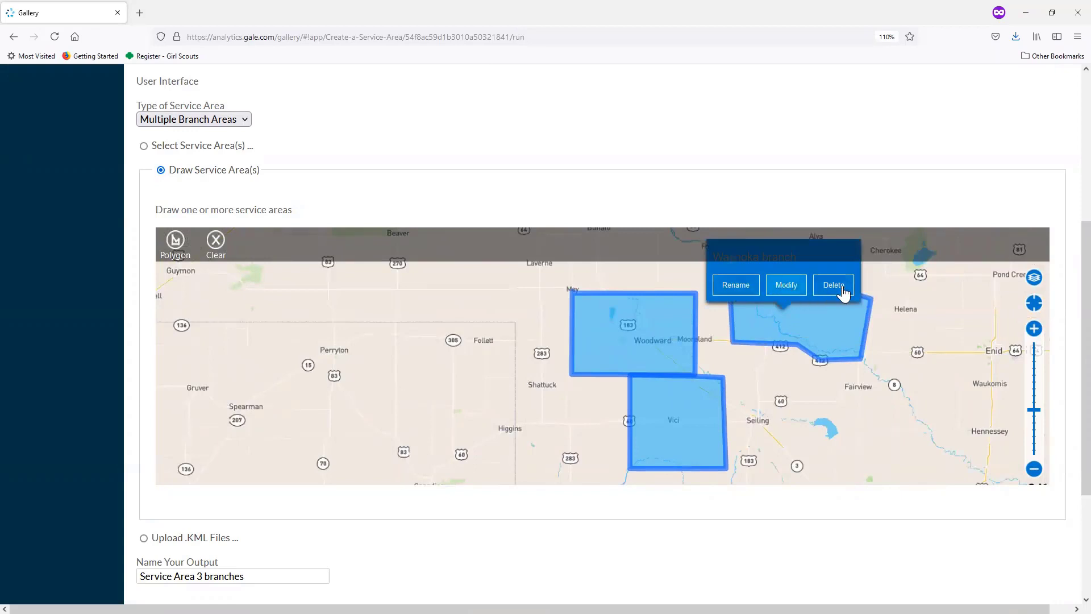
{"action": "left_click", "coordinate": [796, 289]}
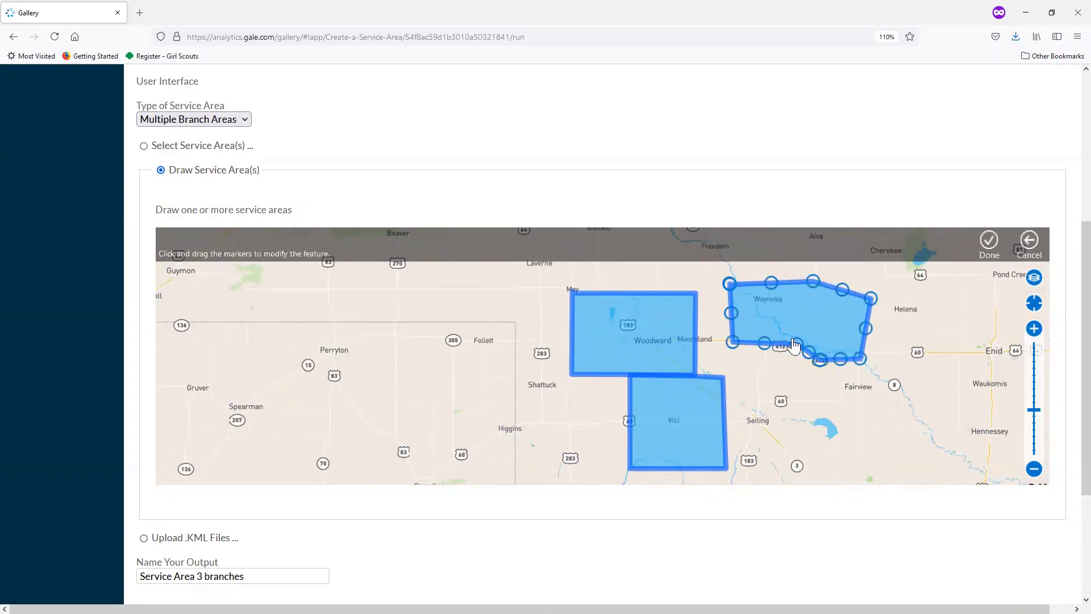
{"action": "left_click_drag", "start_coordinate": [797, 349], "coordinate": [760, 402]}
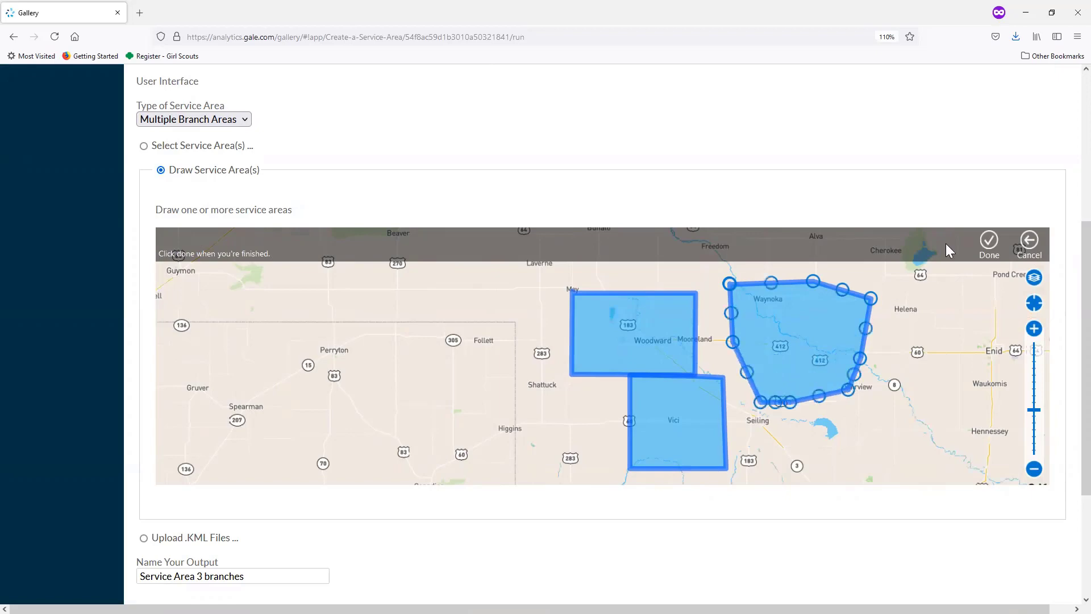
{"action": "left_click", "coordinate": [989, 243]}
{"action": "scroll", "coordinate": [474, 228], "scroll_direction": "down", "scroll_amount": 1}
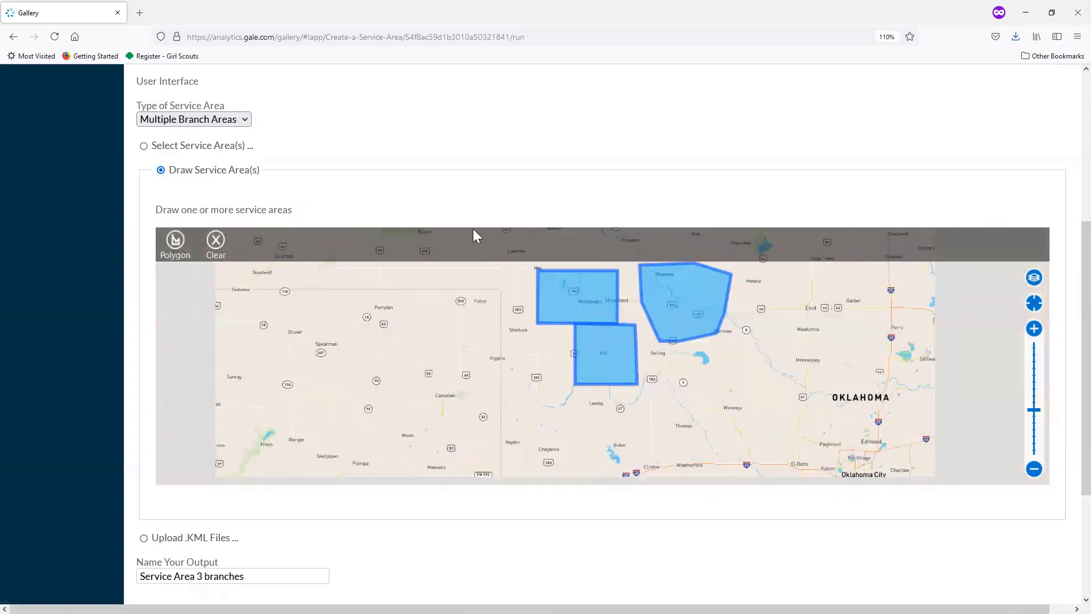
{"action": "scroll", "coordinate": [380, 523], "scroll_direction": "down", "scroll_amount": 3}
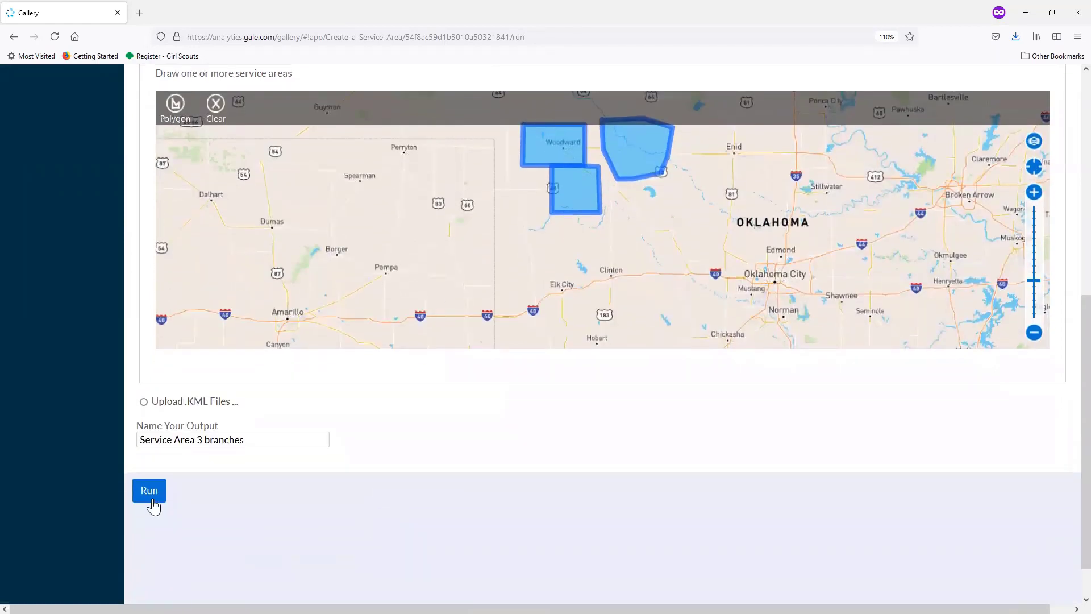
- Run the workflow with the modified branch areas and display the Service Area Maps.pcxml output for review
{"action": "left_click", "coordinate": [147, 491]}
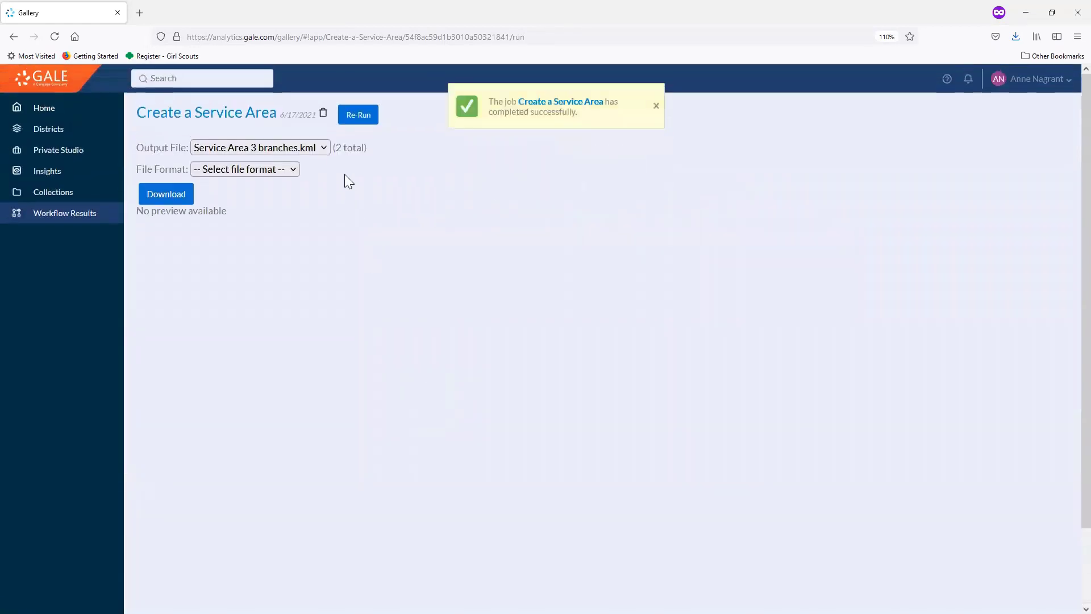
{"action": "left_click", "coordinate": [325, 147]}
{"action": "left_click", "coordinate": [305, 189]}
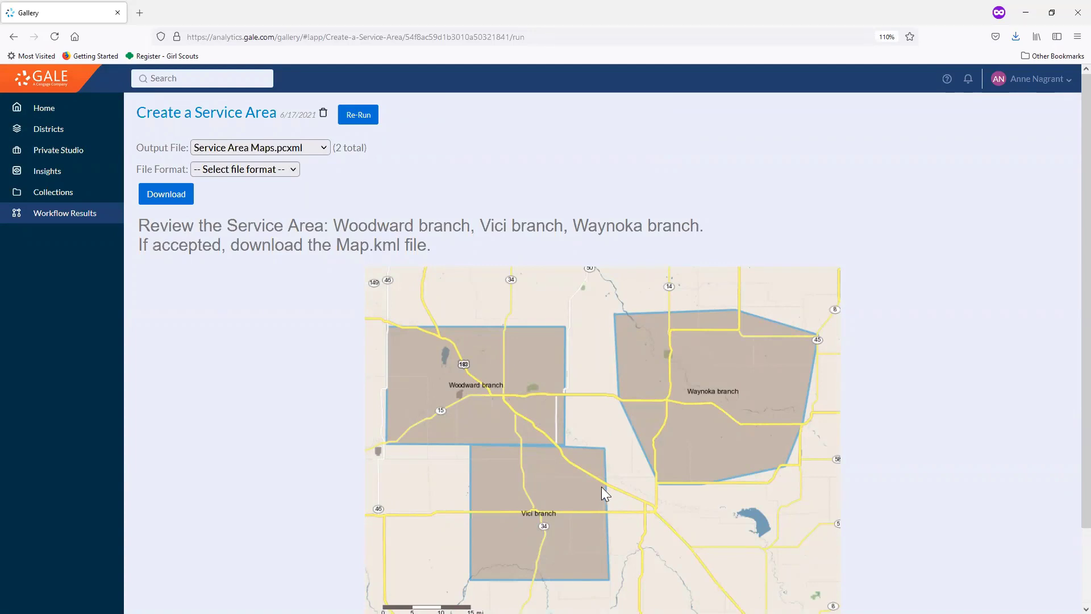
- Select the Service Area 3 branches.kml output and choose a file format for its download
{"action": "left_click", "coordinate": [324, 148]}
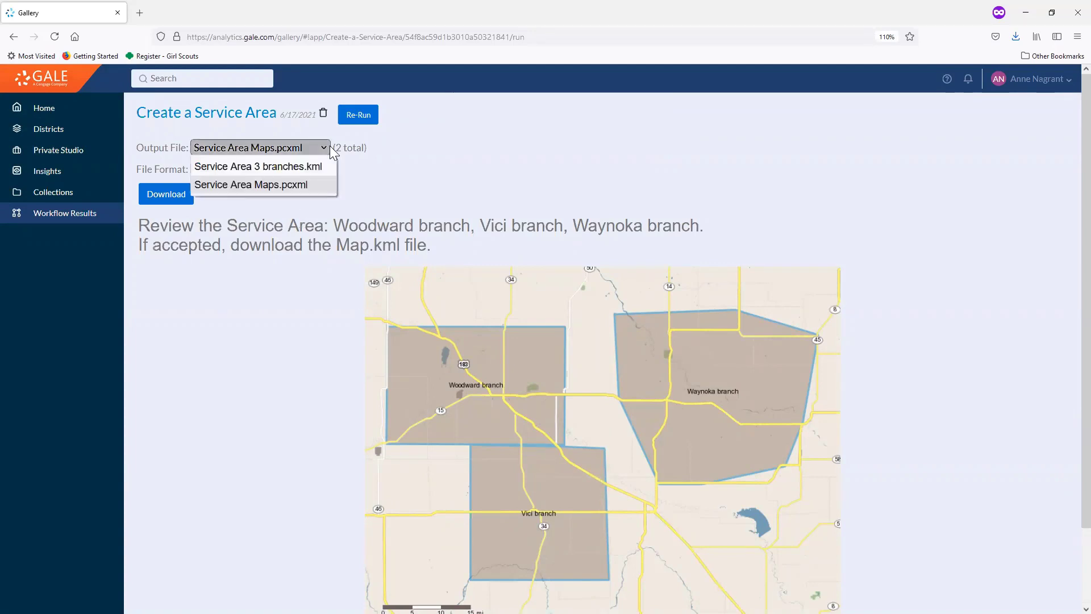
{"action": "left_click", "coordinate": [320, 169]}
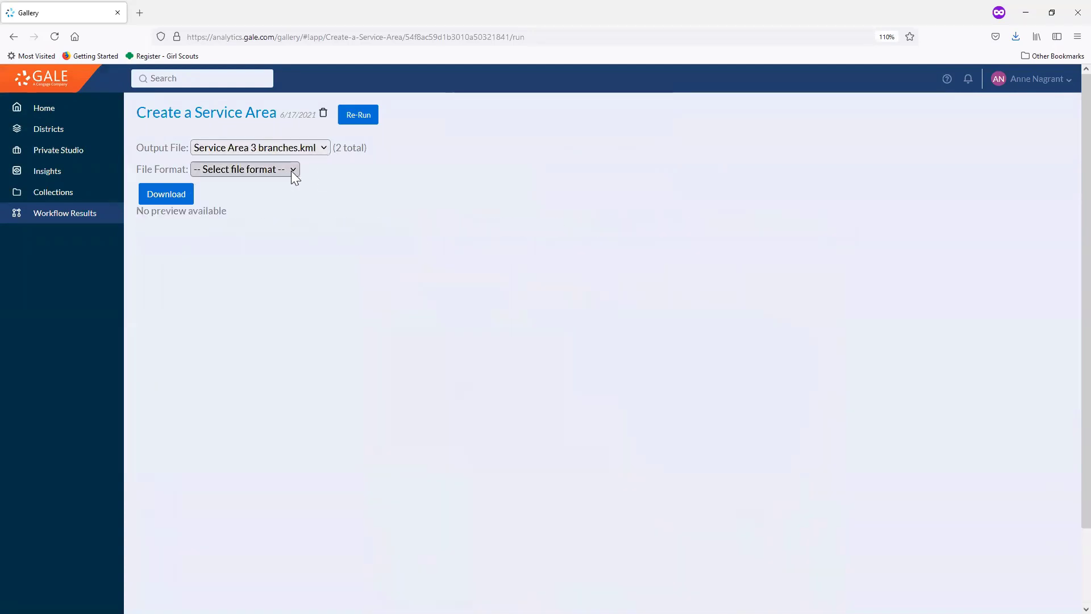
{"action": "left_click", "coordinate": [294, 169]}
{"action": "left_click", "coordinate": [208, 204]}
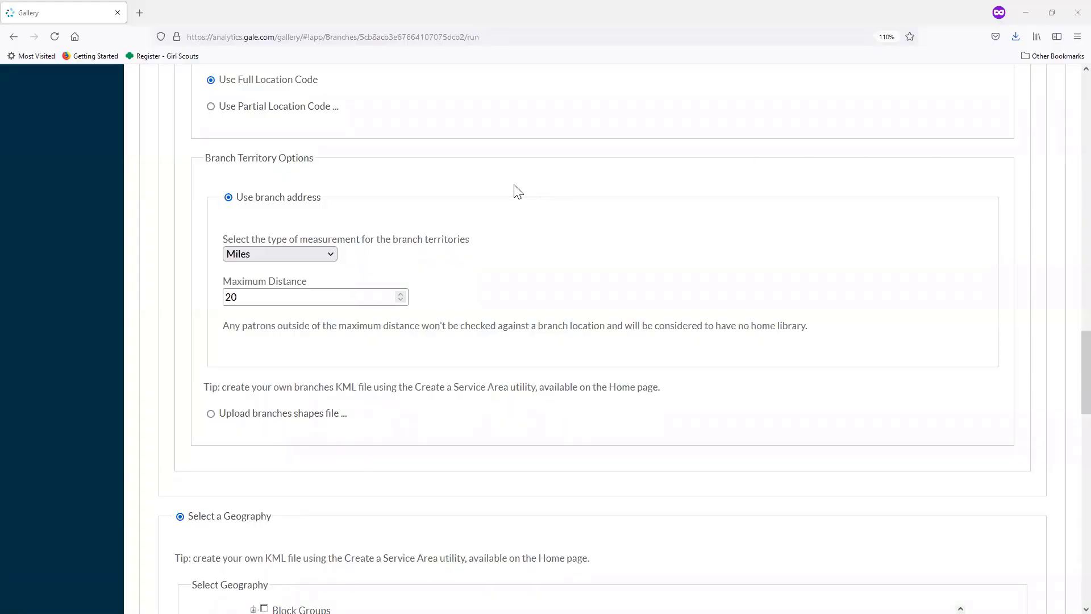
- Set the Branch Territory Options in the Branches workflow to upload a branches shapes file
{"action": "left_click_drag", "start_coordinate": [200, 162], "coordinate": [317, 169]}
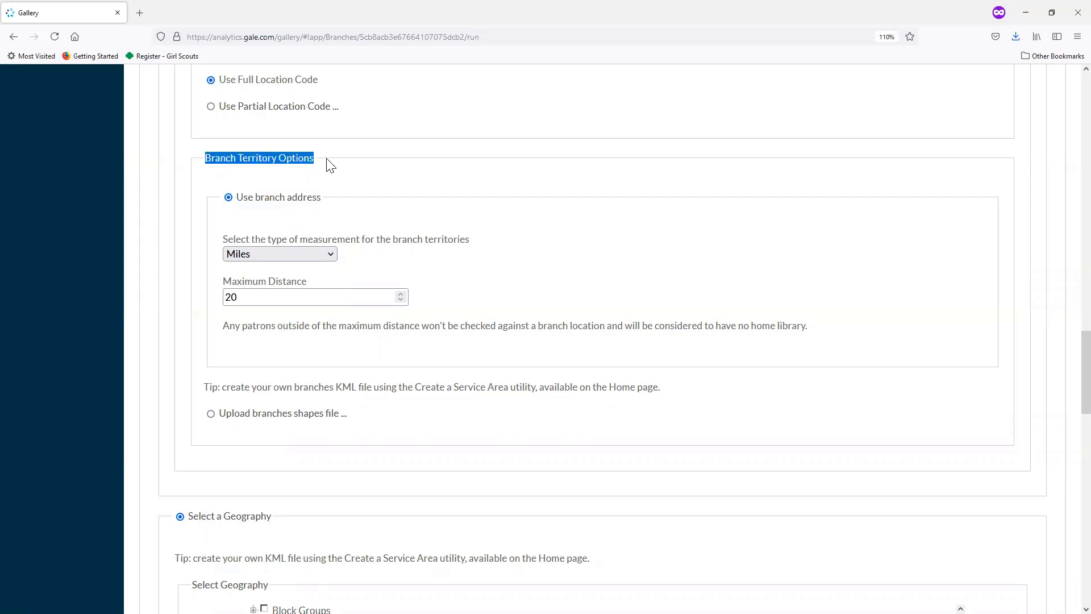
{"action": "left_click", "coordinate": [328, 166]}
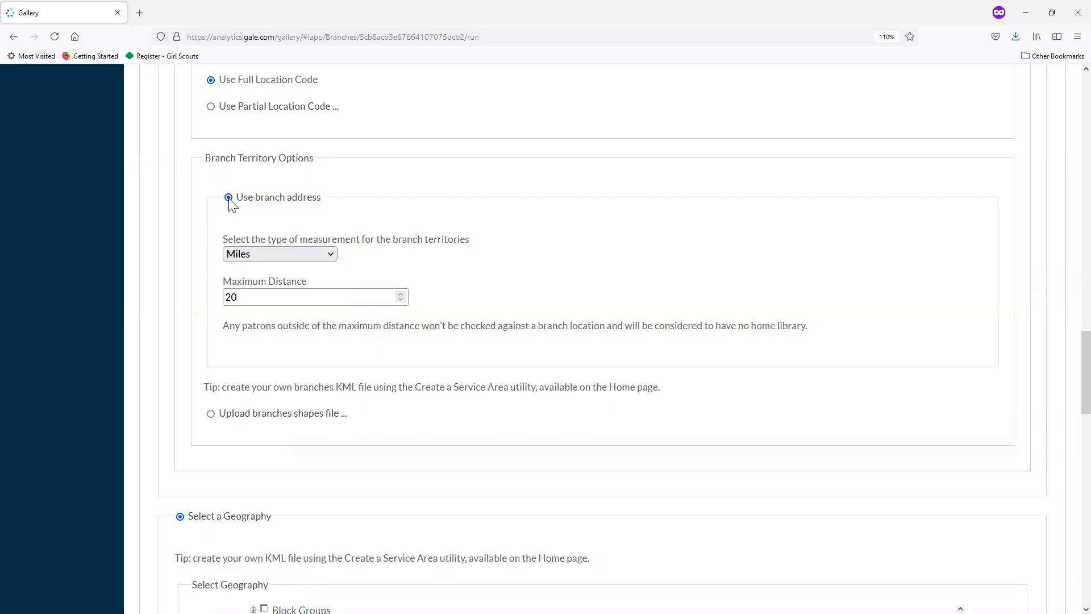
{"action": "left_click", "coordinate": [211, 415]}
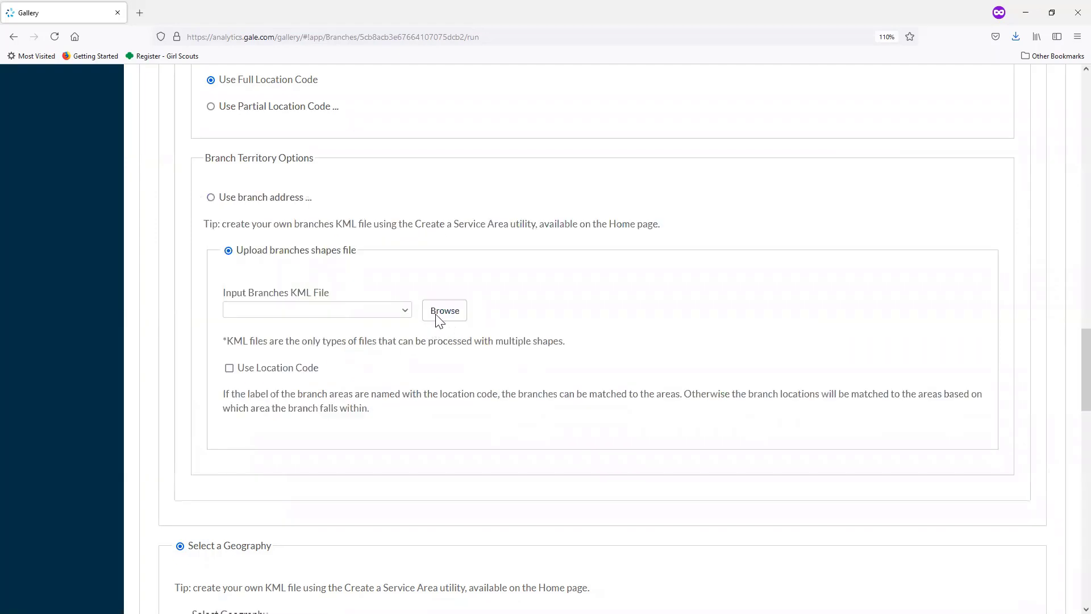